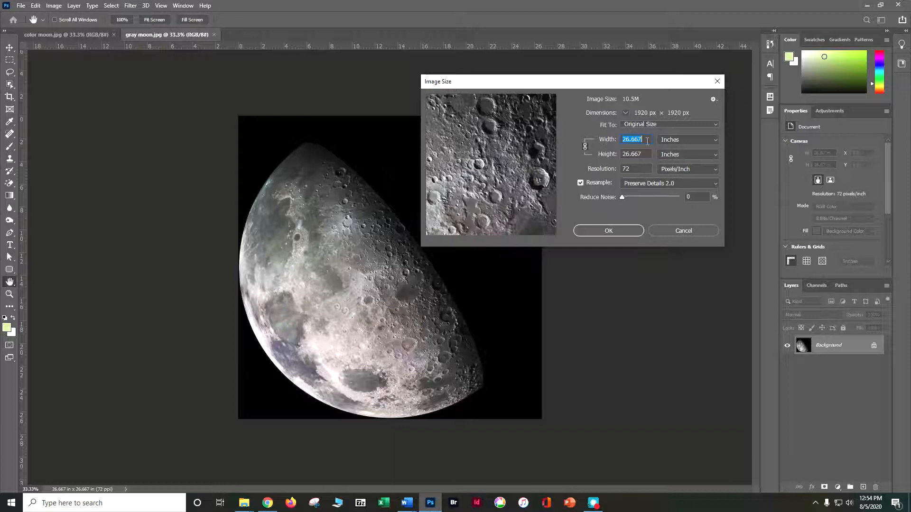
Resize the gray moon image to a width of 9 inches at a resolution of 300 pixels/inch
{"action": "type", "text": "9"}
{"action": "double_click", "coordinate": [633, 170]}
{"action": "type", "text": "300"}
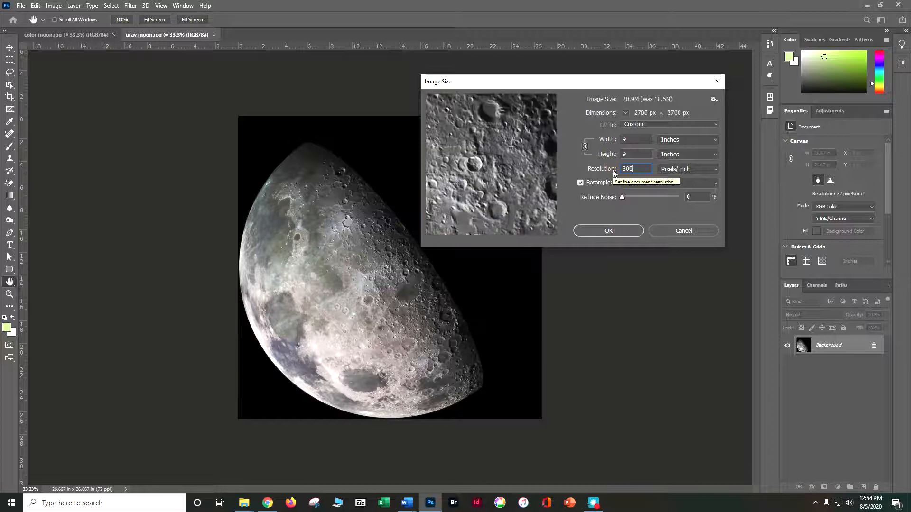
{"action": "left_click", "coordinate": [617, 230]}
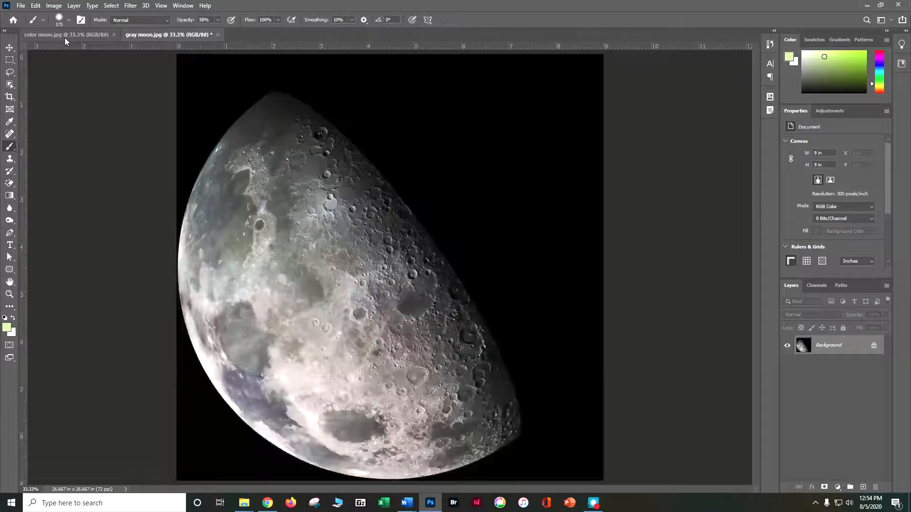
Resize the color moon image to a width of 9 inches at a resolution of 300 pixels/inch
{"action": "left_click", "coordinate": [63, 37]}
{"action": "left_click", "coordinate": [53, 6]}
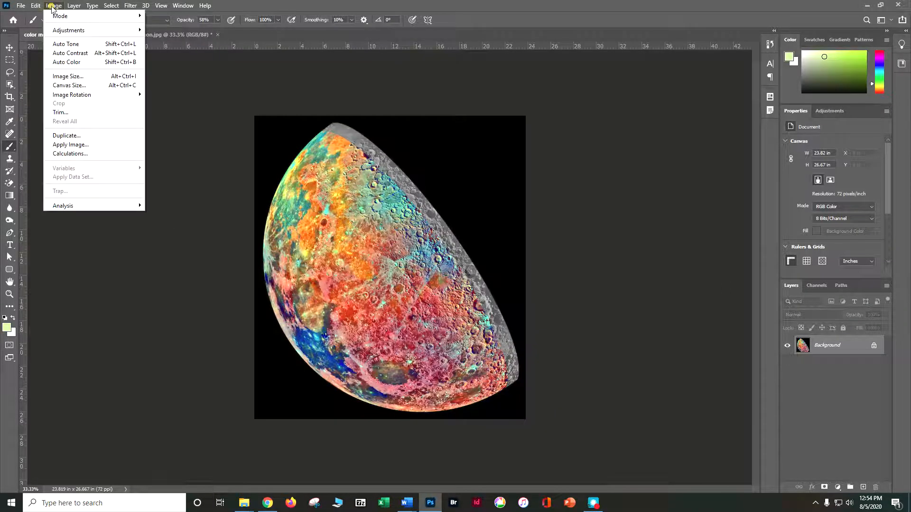
{"action": "left_click", "coordinate": [70, 76]}
{"action": "mouse_move", "coordinate": [511, 158]}
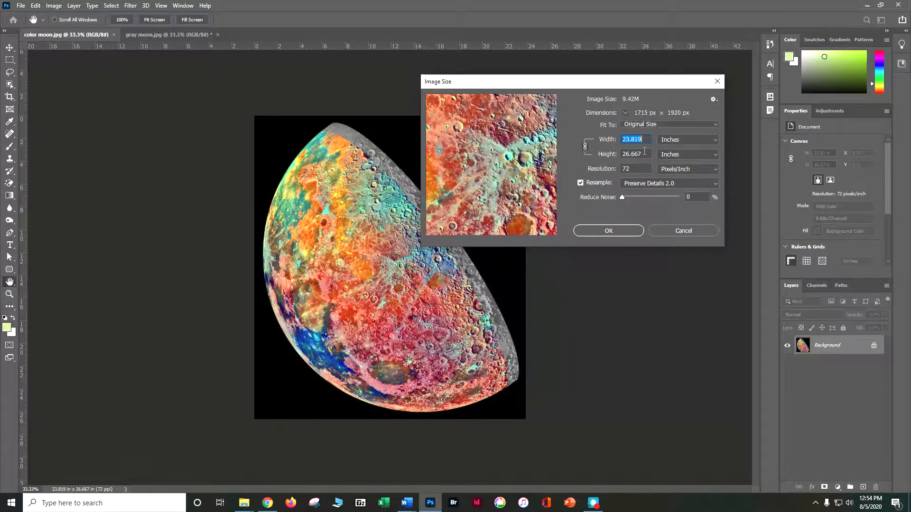
{"action": "type", "text": "9"}
{"action": "type", "text": "300"}
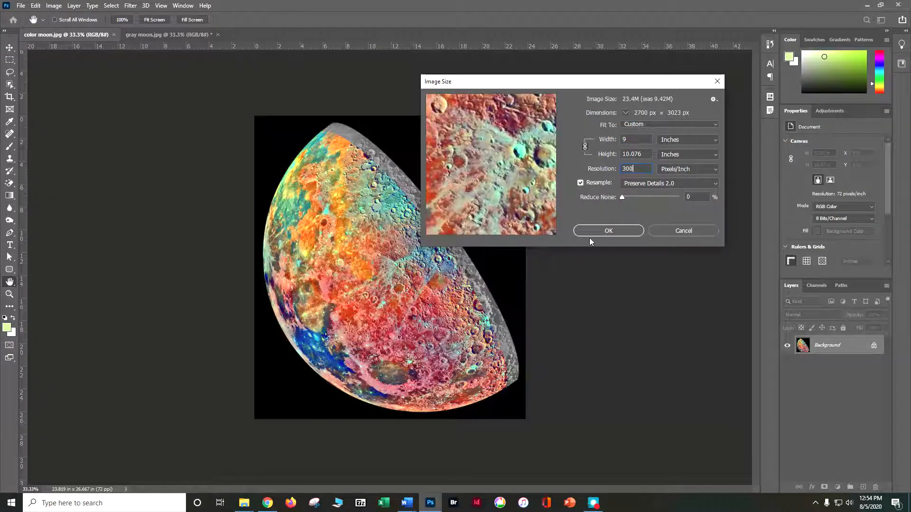
{"action": "left_click", "coordinate": [594, 232]}
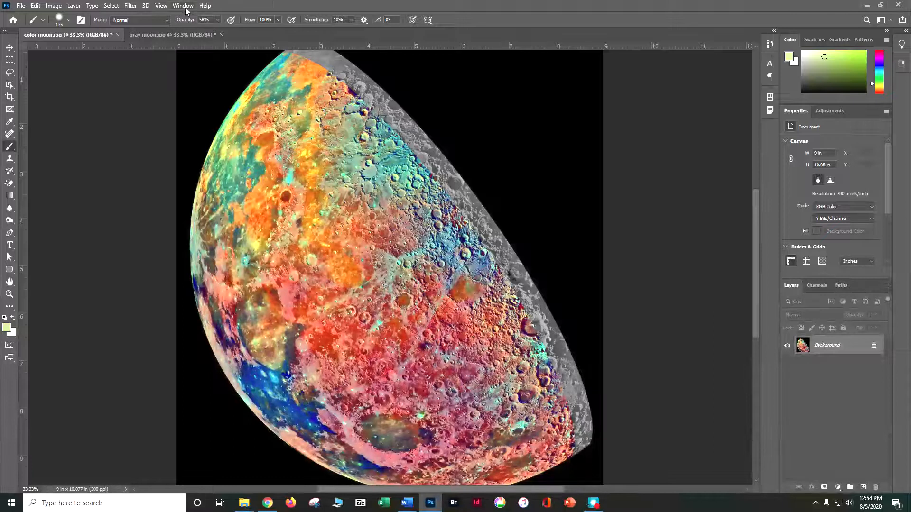
Arrange the color moon and gray moon documents side by side and activate the Move tool
{"action": "left_click", "coordinate": [184, 7]}
{"action": "mouse_move", "coordinate": [196, 17]}
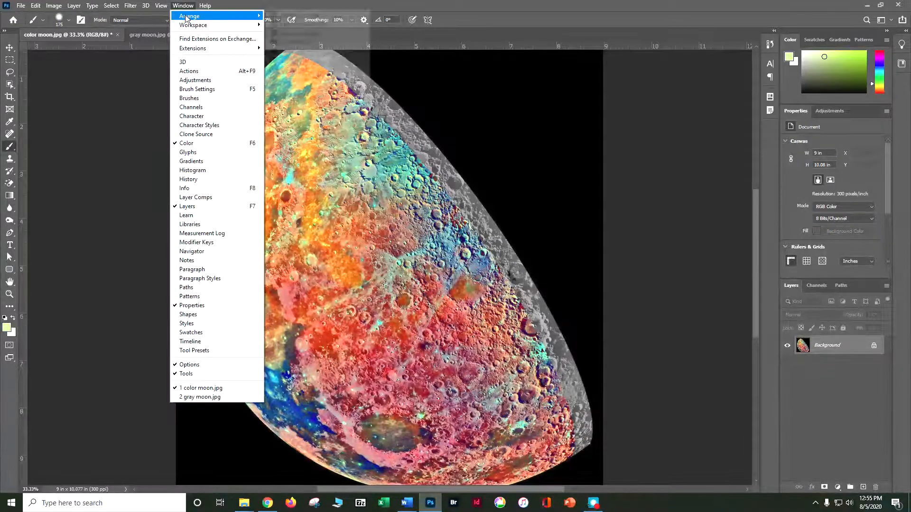
{"action": "left_click", "coordinate": [292, 42]}
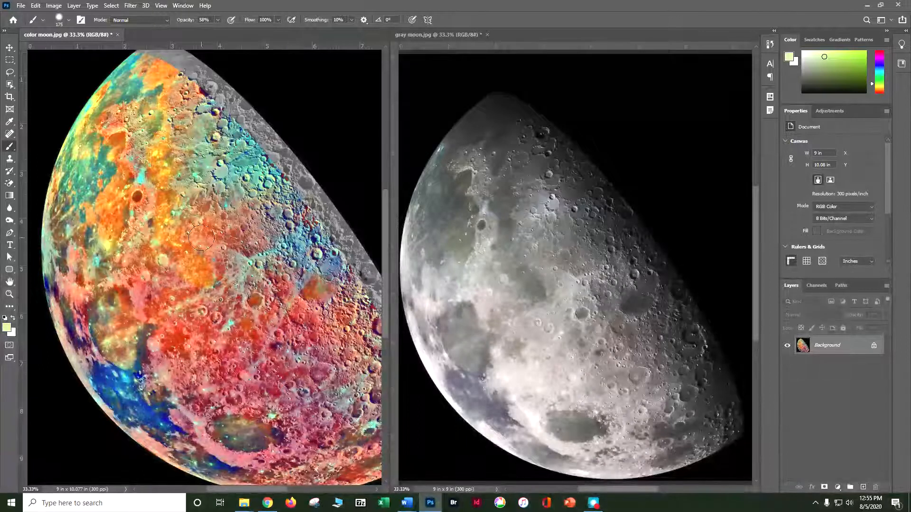
{"action": "left_click", "coordinate": [10, 47]}
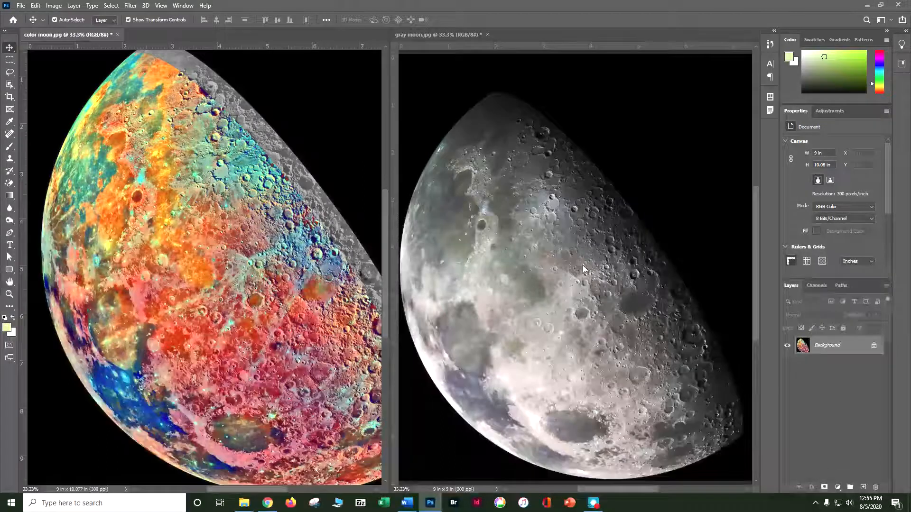
Rotate the color moon image by 180°
{"action": "left_click", "coordinate": [53, 6]}
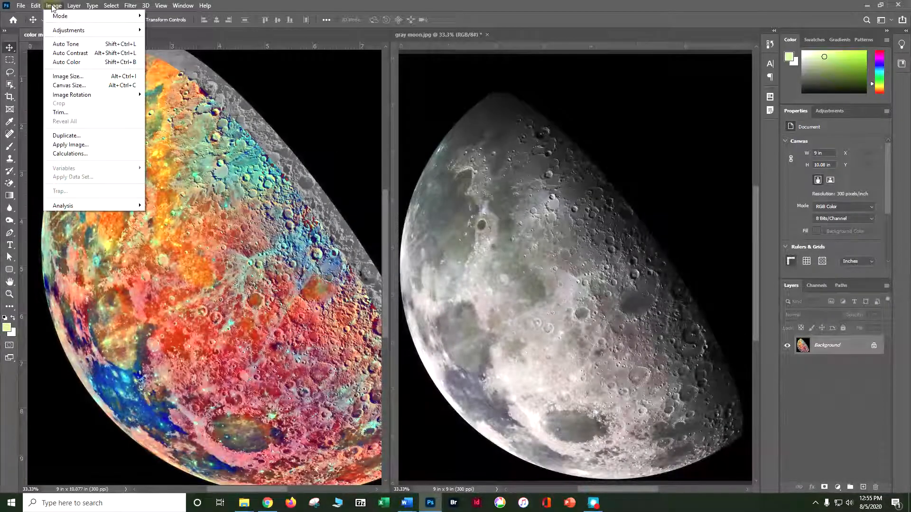
{"action": "mouse_move", "coordinate": [74, 100]}
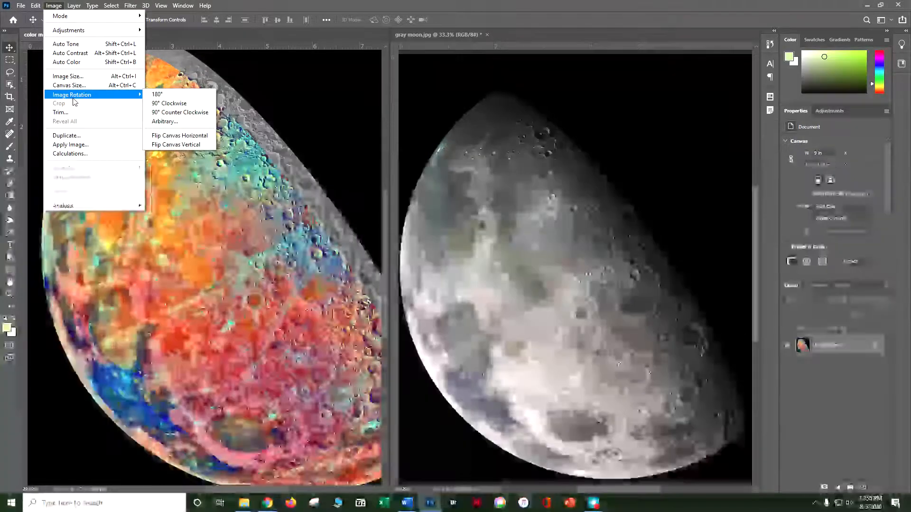
{"action": "left_click", "coordinate": [157, 94]}
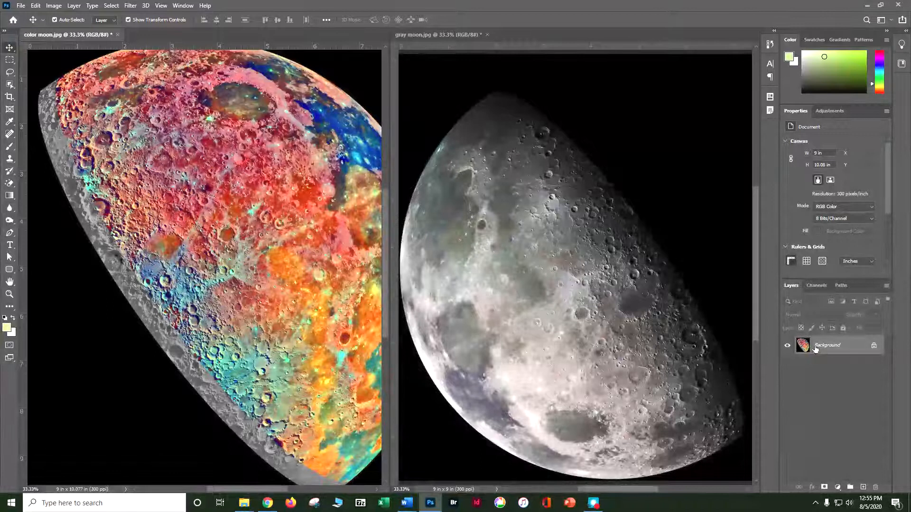
Copy the color moon's Background layer into the gray moon document and close color moon.jpg without saving
{"action": "left_click_drag", "start_coordinate": [805, 348], "coordinate": [588, 303]}
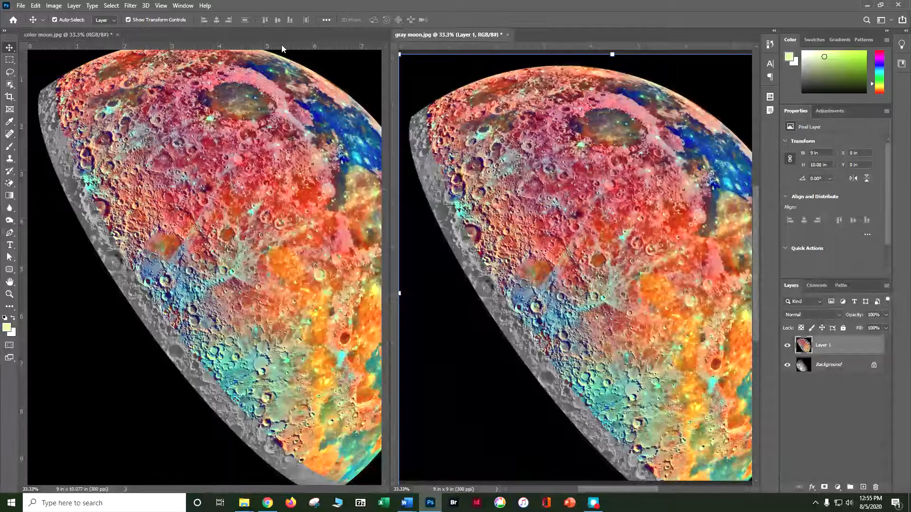
{"action": "left_click", "coordinate": [115, 35]}
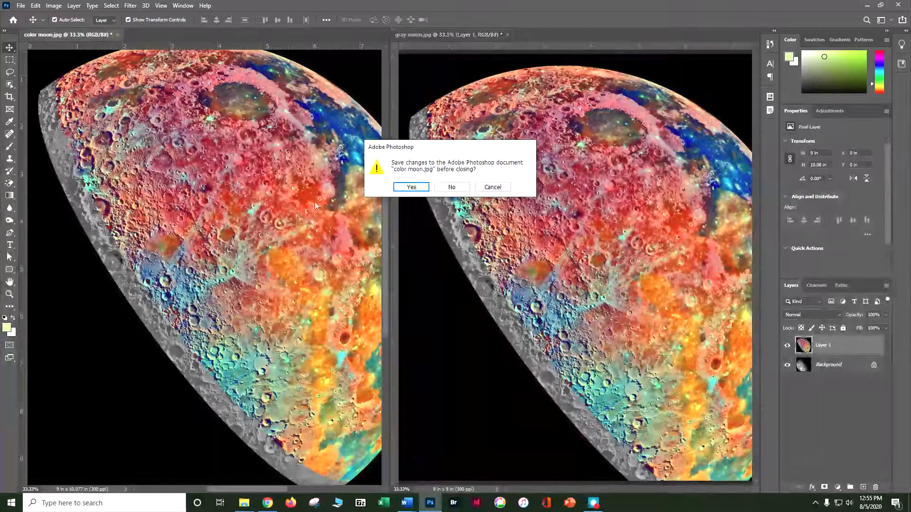
{"action": "left_click", "coordinate": [447, 187]}
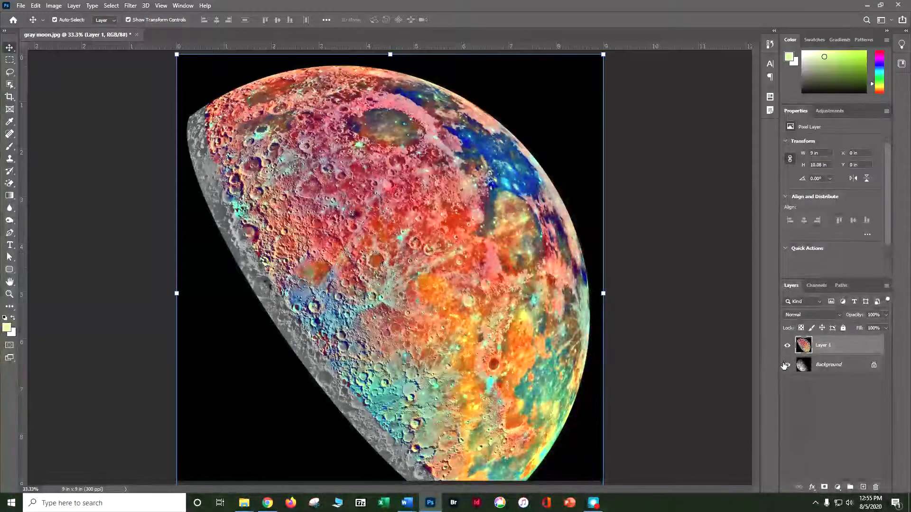
{"action": "left_click", "coordinate": [787, 346]}
{"action": "left_click", "coordinate": [788, 347]}
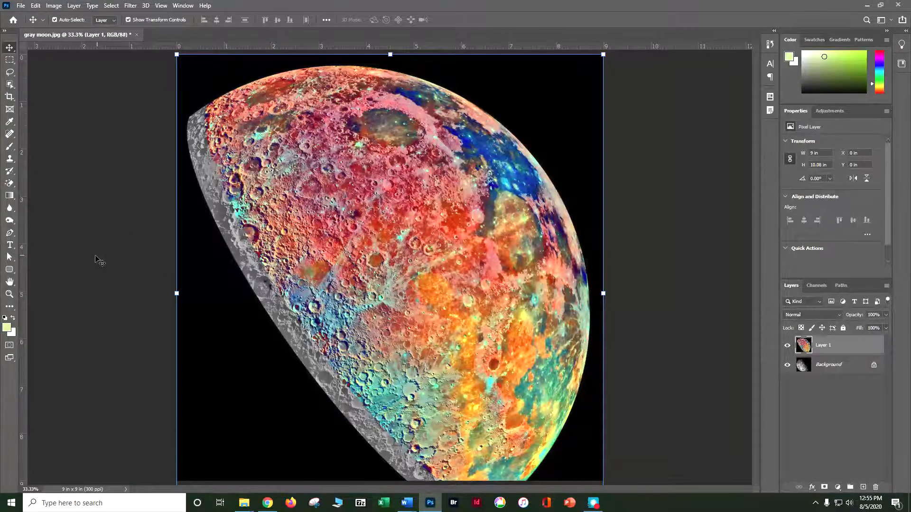
Save the combined document as a Photoshop file named with the last name followed by "_moon mask", with Maximize Compatibility on
{"action": "left_click", "coordinate": [20, 8]}
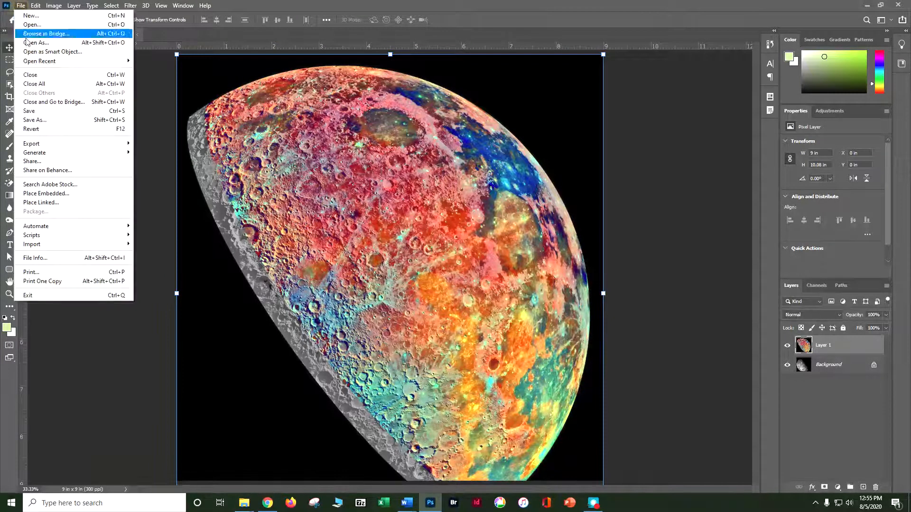
{"action": "left_click", "coordinate": [36, 117]}
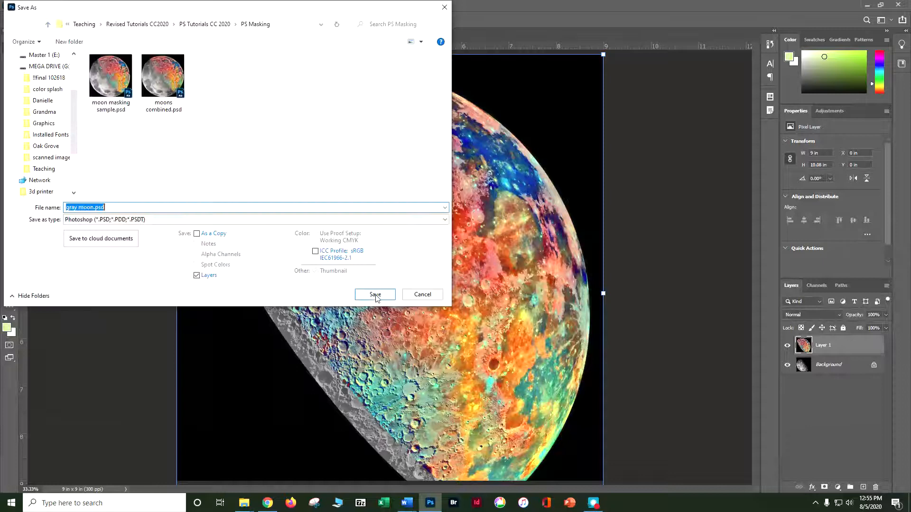
{"action": "type", "text": "doser"}
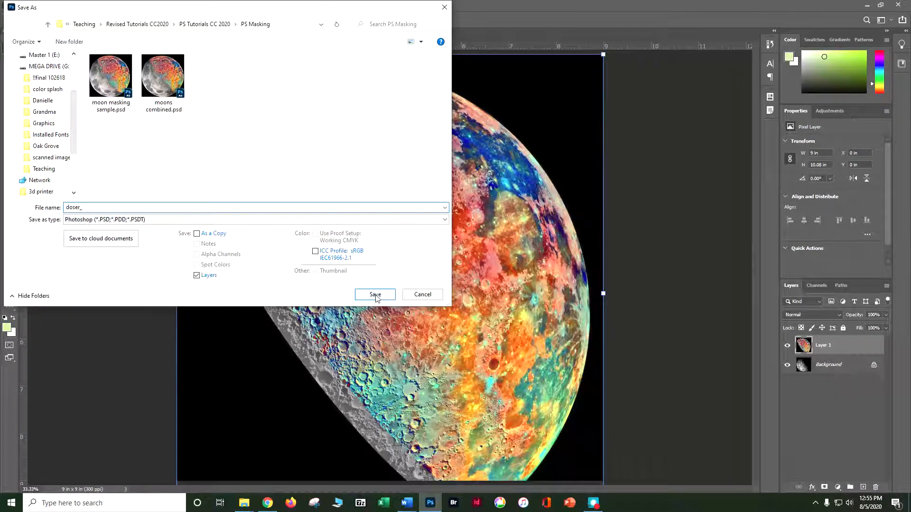
{"action": "type", "text": "_moon mask"}
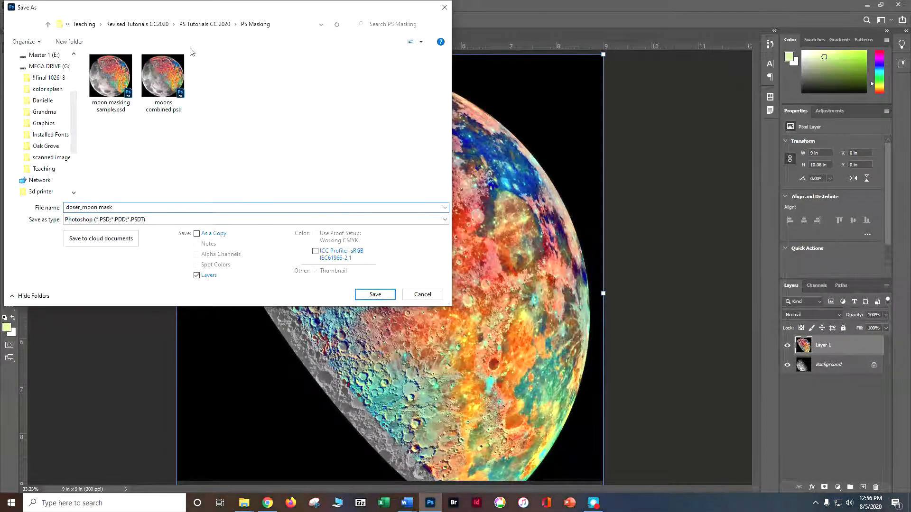
{"action": "left_click", "coordinate": [395, 298]}
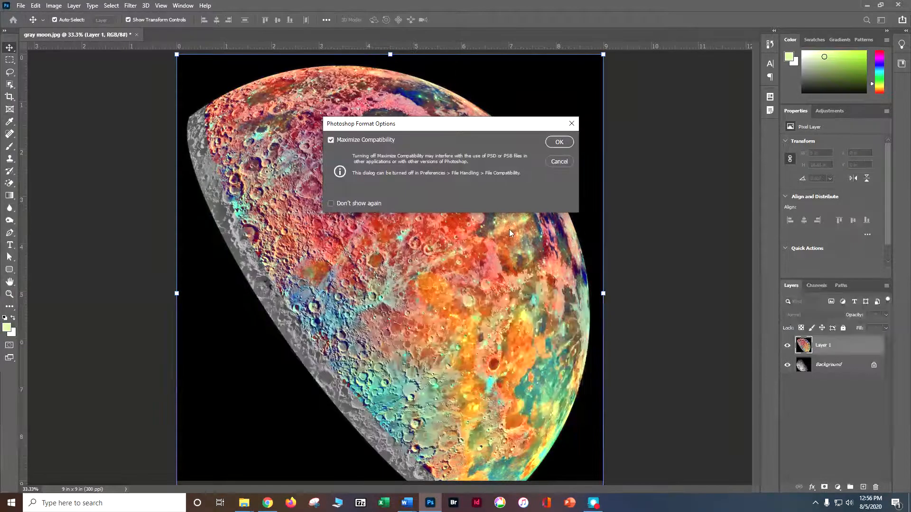
{"action": "left_click", "coordinate": [569, 144]}
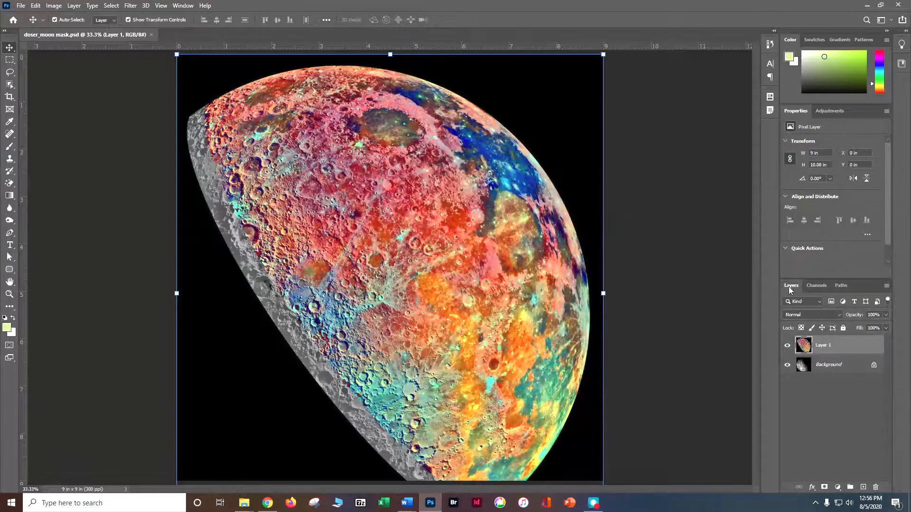
Add a layer mask to Layer 1, and set the Brush to maximum hardness and 100% opacity
{"action": "left_click", "coordinate": [823, 487]}
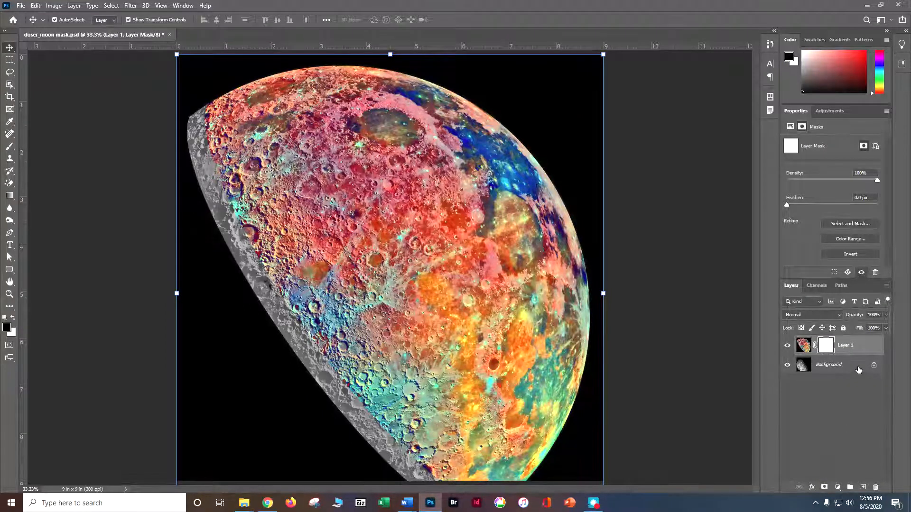
{"action": "left_click", "coordinate": [10, 149]}
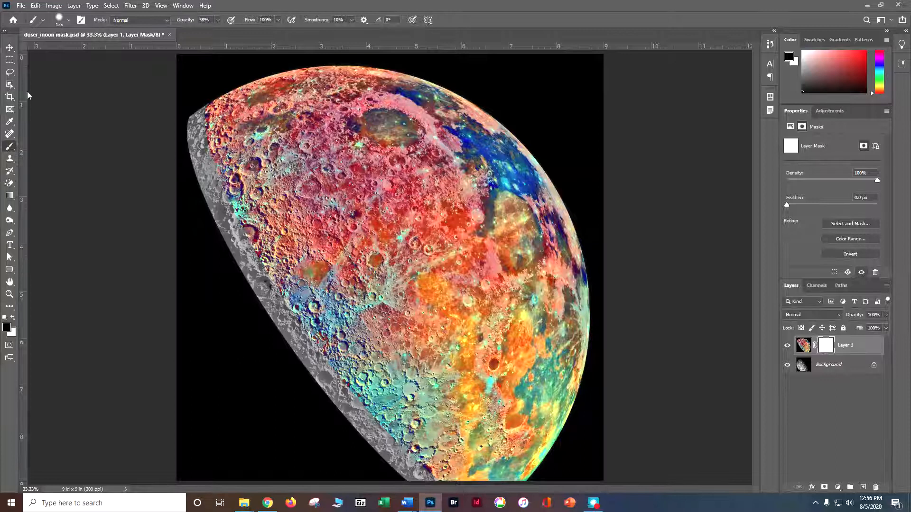
{"action": "left_click", "coordinate": [68, 20]}
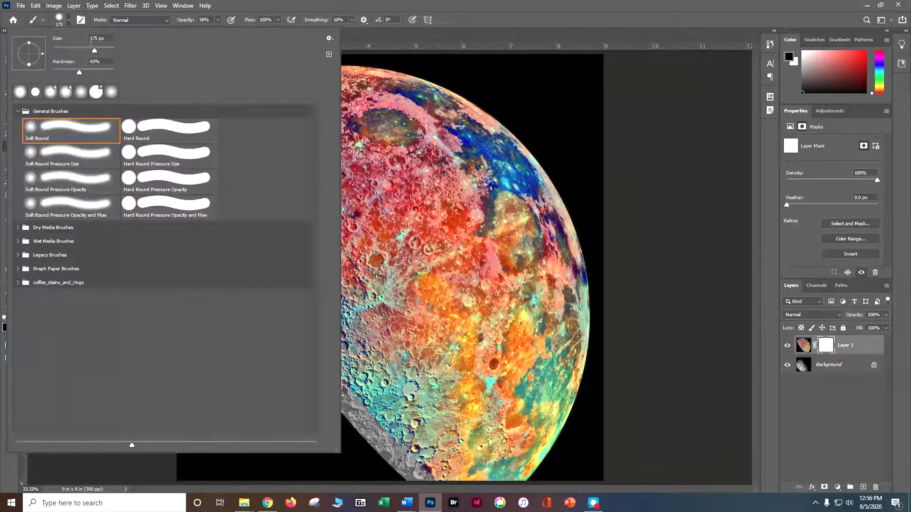
{"action": "left_click_drag", "start_coordinate": [88, 76], "coordinate": [118, 75]}
{"action": "left_click", "coordinate": [221, 19]}
{"action": "left_click", "coordinate": [217, 19]}
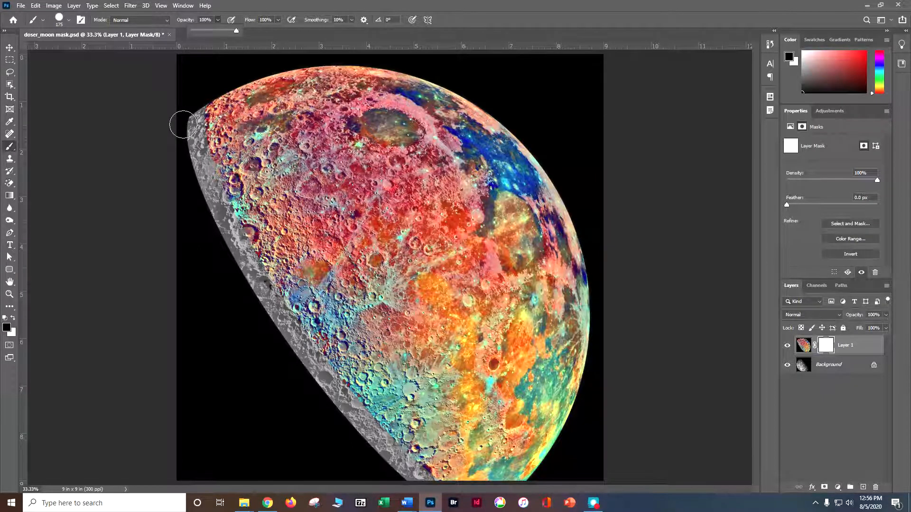
Paint black on Layer 1's mask over the dark area beside the color moon's straight edge to reveal the gray moon
{"action": "left_click", "coordinate": [182, 126]}
{"action": "mouse_move", "coordinate": [183, 130]}
{"action": "left_mouse_down"}
{"action": "mouse_move", "coordinate": [256, 325]}
{"action": "mouse_move", "coordinate": [391, 479]}
{"action": "mouse_move", "coordinate": [304, 417]}
{"action": "mouse_move", "coordinate": [236, 341]}
{"action": "mouse_move", "coordinate": [177, 172]}
{"action": "mouse_move", "coordinate": [156, 292]}
{"action": "mouse_move", "coordinate": [184, 244]}
{"action": "mouse_move", "coordinate": [193, 328]}
{"action": "mouse_move", "coordinate": [196, 255]}
{"action": "mouse_move", "coordinate": [226, 363]}
{"action": "mouse_move", "coordinate": [195, 325]}
{"action": "mouse_move", "coordinate": [183, 345]}
{"action": "mouse_move", "coordinate": [201, 404]}
{"action": "mouse_move", "coordinate": [202, 335]}
{"action": "mouse_move", "coordinate": [246, 404]}
{"action": "mouse_move", "coordinate": [236, 380]}
{"action": "mouse_move", "coordinate": [344, 469]}
{"action": "mouse_move", "coordinate": [364, 482]}
{"action": "mouse_move", "coordinate": [399, 482]}
{"action": "mouse_move", "coordinate": [284, 445]}
{"action": "mouse_move", "coordinate": [183, 445]}
{"action": "mouse_move", "coordinate": [286, 442]}
{"action": "mouse_move", "coordinate": [209, 376]}
{"action": "mouse_move", "coordinate": [211, 412]}
{"action": "mouse_move", "coordinate": [181, 422]}
{"action": "mouse_move", "coordinate": [226, 445]}
{"action": "mouse_move", "coordinate": [327, 471]}
{"action": "mouse_move", "coordinate": [219, 452]}
{"action": "mouse_move", "coordinate": [307, 449]}
{"action": "left_mouse_up"}
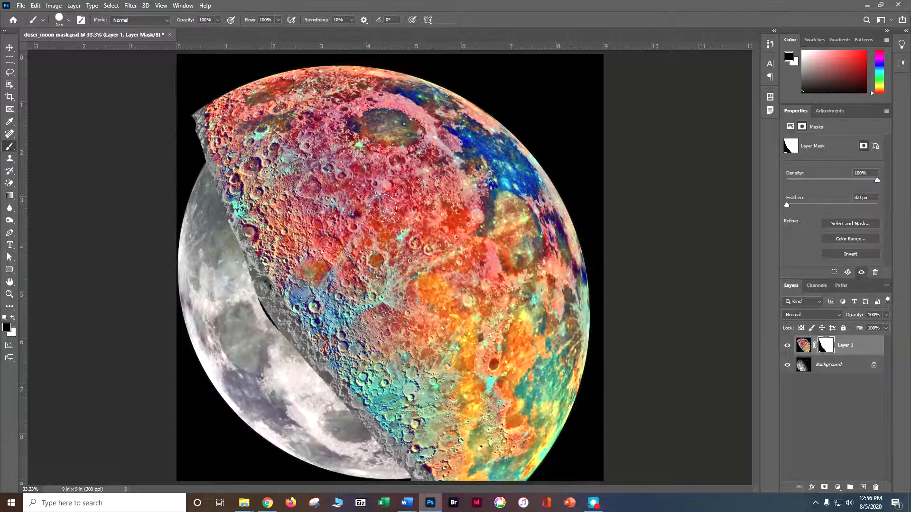
Scale the masked color moon layer to about 82% and position it over the gray moon to form one round moon
{"action": "left_click", "coordinate": [9, 48]}
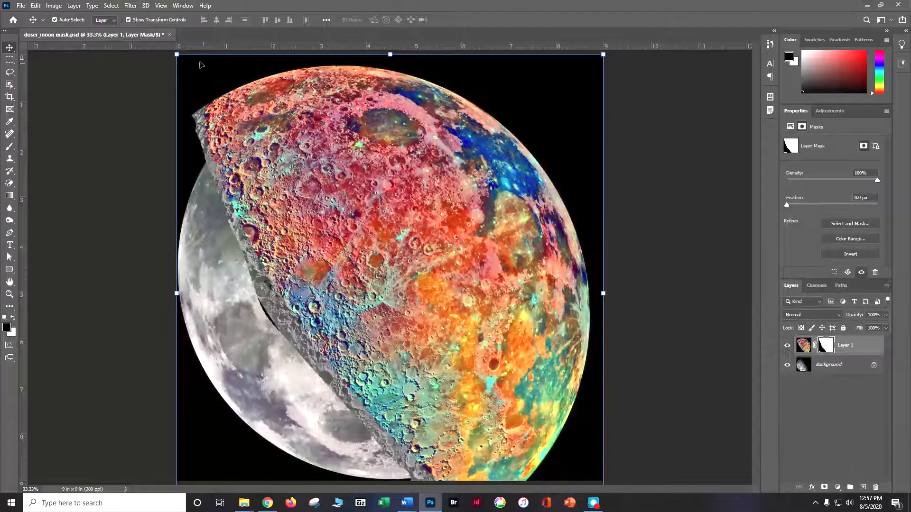
{"action": "left_click_drag", "start_coordinate": [176, 54], "coordinate": [209, 83]}
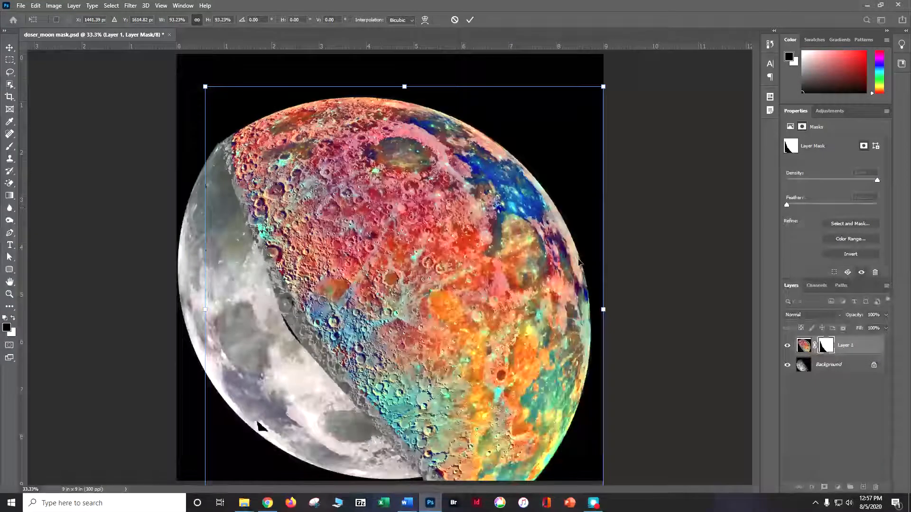
{"action": "left_click_drag", "start_coordinate": [509, 298], "coordinate": [521, 297]}
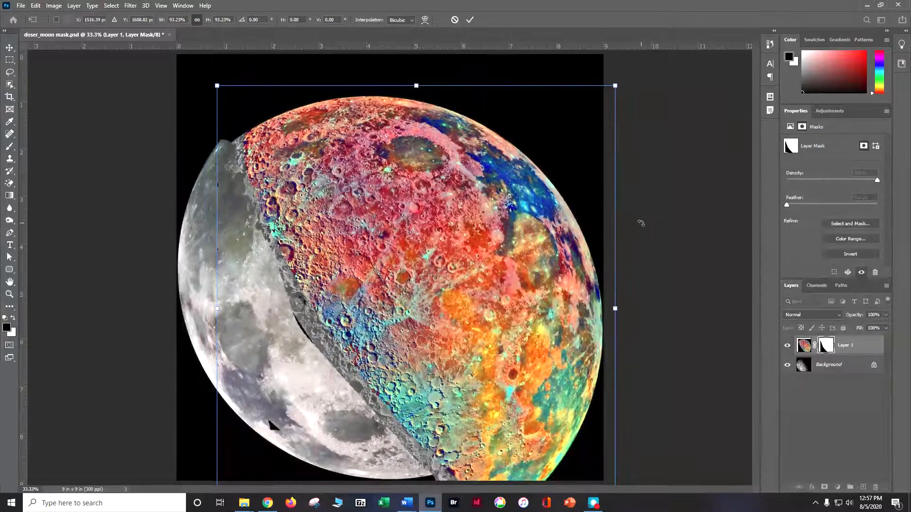
{"action": "key", "text": "ctrl+minus"}
{"action": "key", "text": "ctrl+minus"}
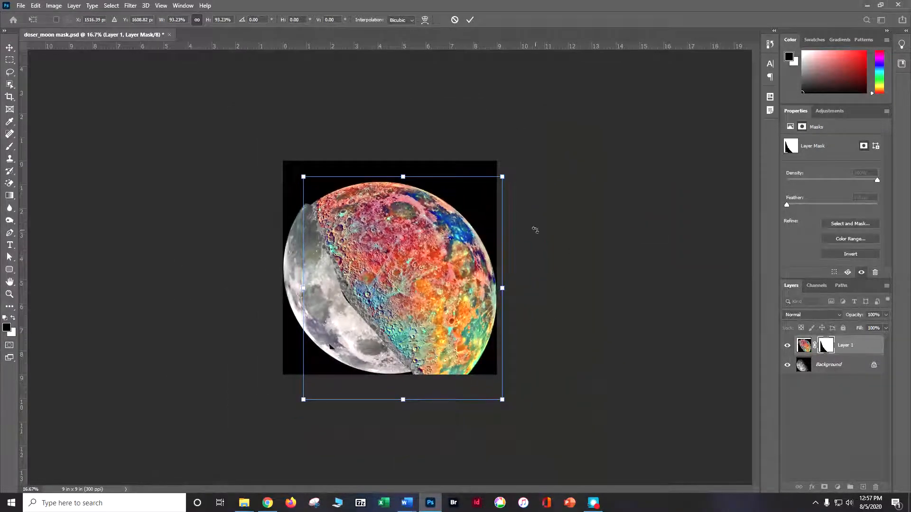
{"action": "left_click_drag", "start_coordinate": [501, 399], "coordinate": [471, 364]}
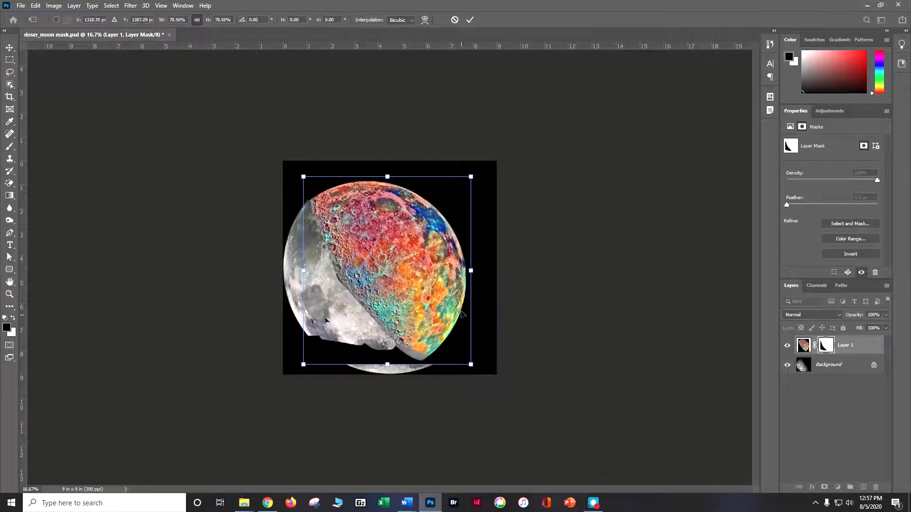
{"action": "left_click_drag", "start_coordinate": [471, 271], "coordinate": [480, 273]}
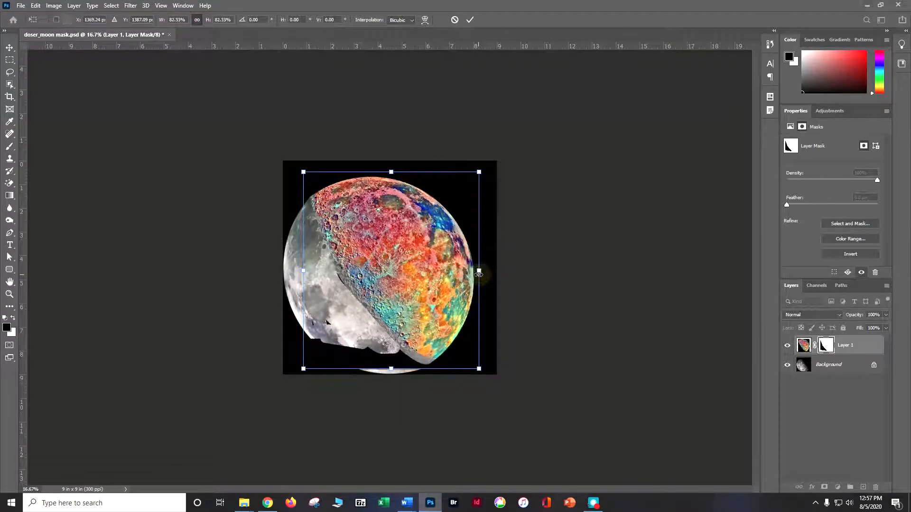
{"action": "left_click", "coordinate": [470, 20]}
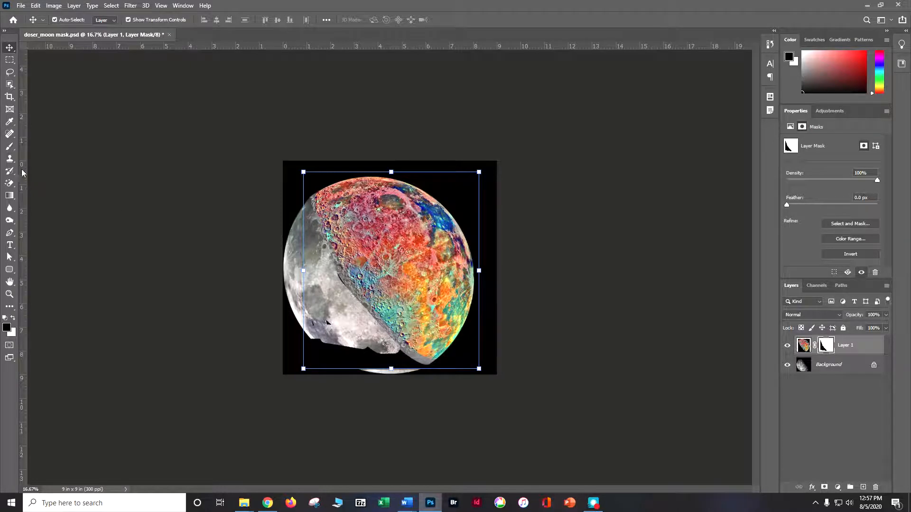
Paint black on Layer 1's mask over the dark areas across the bottom of the gray moon and beside the color moon's lower tip
{"action": "left_click", "coordinate": [9, 146]}
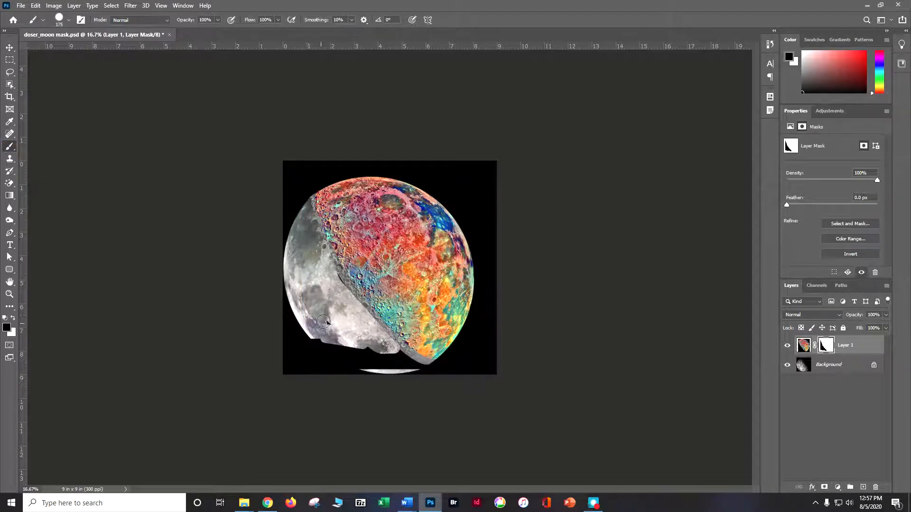
{"action": "mouse_move", "coordinate": [317, 348]}
{"action": "left_mouse_down"}
{"action": "mouse_move", "coordinate": [360, 356]}
{"action": "mouse_move", "coordinate": [308, 336]}
{"action": "mouse_move", "coordinate": [323, 358]}
{"action": "mouse_move", "coordinate": [352, 369]}
{"action": "mouse_move", "coordinate": [339, 344]}
{"action": "mouse_move", "coordinate": [378, 375]}
{"action": "mouse_move", "coordinate": [360, 357]}
{"action": "mouse_move", "coordinate": [408, 377]}
{"action": "mouse_move", "coordinate": [373, 343]}
{"action": "mouse_move", "coordinate": [417, 376]}
{"action": "mouse_move", "coordinate": [389, 357]}
{"action": "left_mouse_up"}
{"action": "key", "text": "ctrl+plus"}
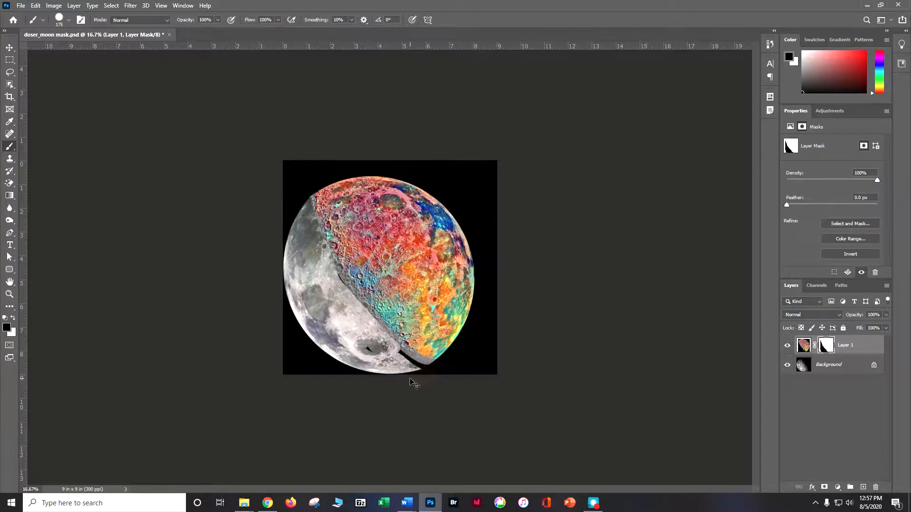
{"action": "key", "text": "ctrl+plus"}
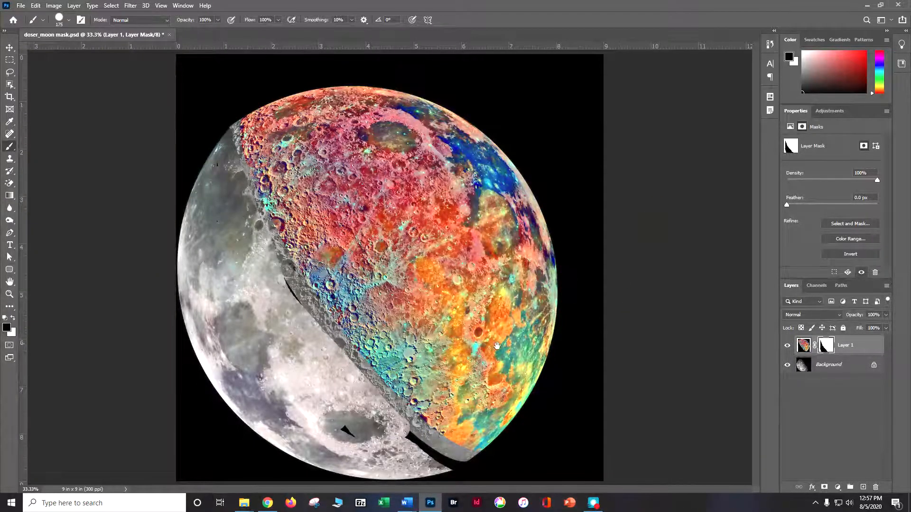
{"action": "key", "text": "ctrl+plus"}
{"action": "key", "text": "ctrl+plus"}
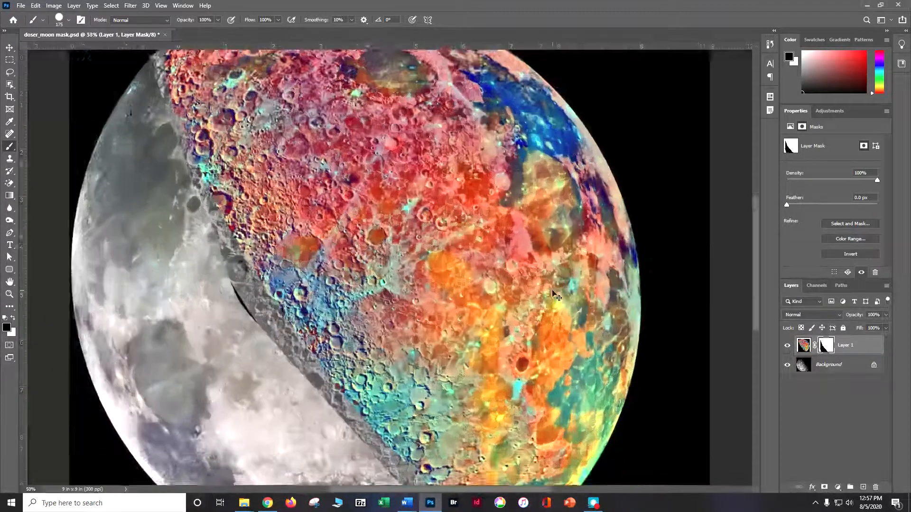
{"action": "mouse_move", "coordinate": [425, 253]}
{"action": "left_mouse_down"}
{"action": "mouse_move", "coordinate": [492, 98]}
{"action": "mouse_move", "coordinate": [485, 112]}
{"action": "left_mouse_up"}
{"action": "left_click_drag", "start_coordinate": [356, 385], "coordinate": [396, 386]}
{"action": "mouse_move", "coordinate": [469, 383]}
{"action": "left_mouse_down"}
{"action": "mouse_move", "coordinate": [570, 450]}
{"action": "mouse_move", "coordinate": [632, 465]}
{"action": "mouse_move", "coordinate": [664, 444]}
{"action": "mouse_move", "coordinate": [641, 448]}
{"action": "mouse_move", "coordinate": [706, 390]}
{"action": "left_mouse_up"}
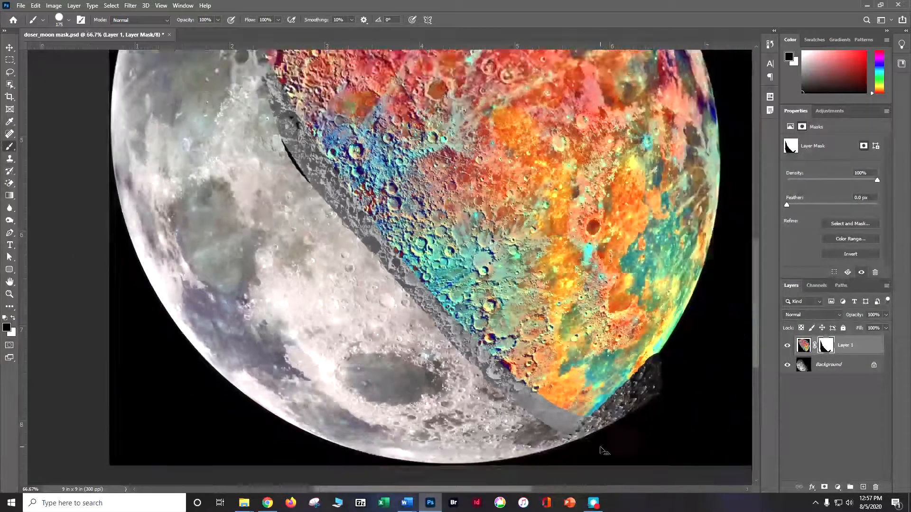
Scale the masked color moon layer to about 100.6% width and 103.8% height to match the gray moon's round outline
{"action": "key", "text": "ctrl+minus"}
{"action": "key", "text": "ctrl+minus"}
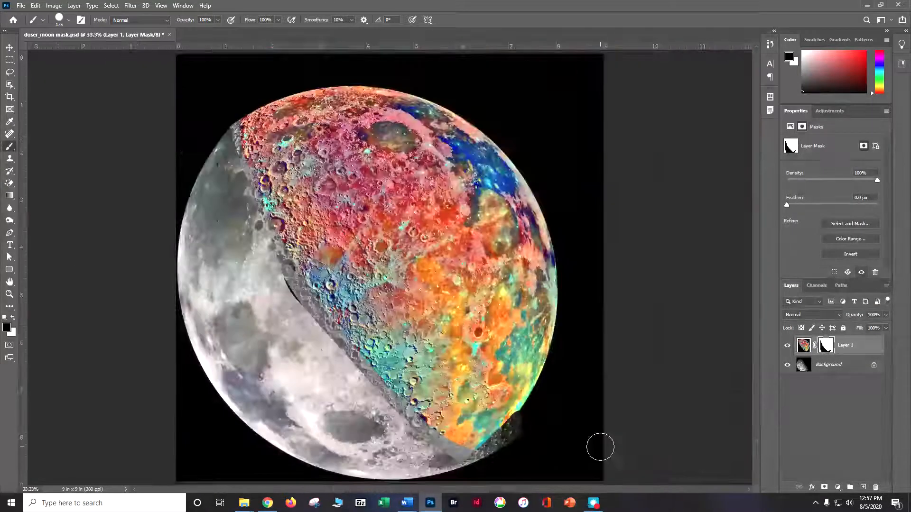
{"action": "left_click", "coordinate": [10, 47]}
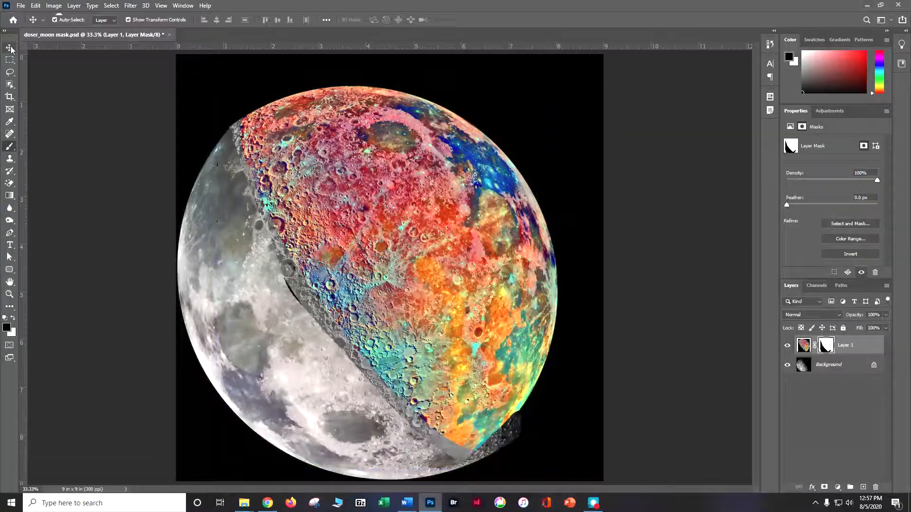
{"action": "left_click_drag", "start_coordinate": [569, 274], "coordinate": [582, 274]}
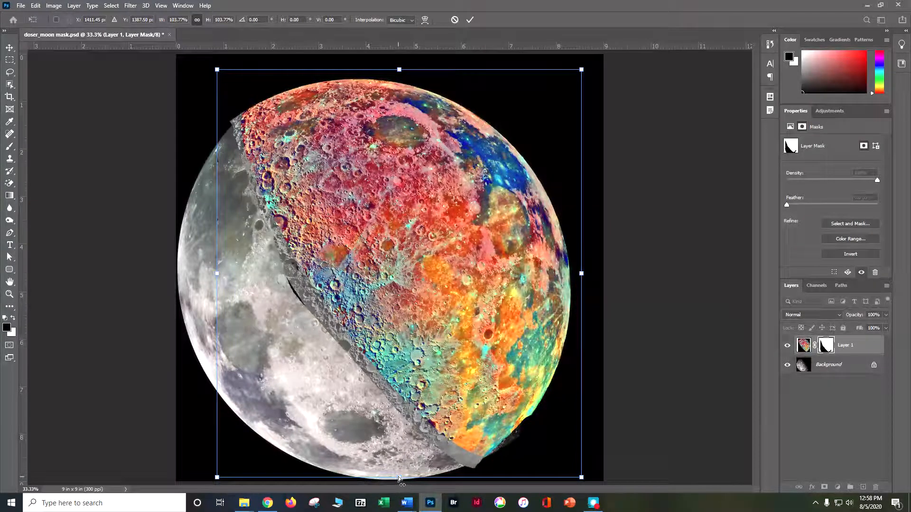
{"action": "left_click_drag", "start_coordinate": [397, 475], "coordinate": [397, 470]}
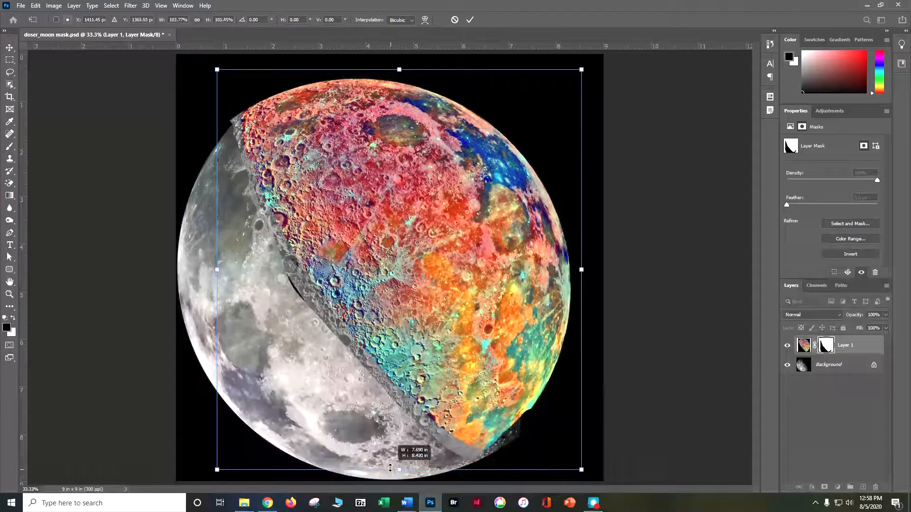
{"action": "left_click_drag", "start_coordinate": [580, 472], "coordinate": [560, 466]}
{"action": "mouse_move", "coordinate": [511, 349]}
{"action": "left_mouse_down"}
{"action": "mouse_move", "coordinate": [520, 361]}
{"action": "mouse_move", "coordinate": [511, 354]}
{"action": "left_mouse_up"}
{"action": "left_click_drag", "start_coordinate": [561, 276], "coordinate": [577, 266]}
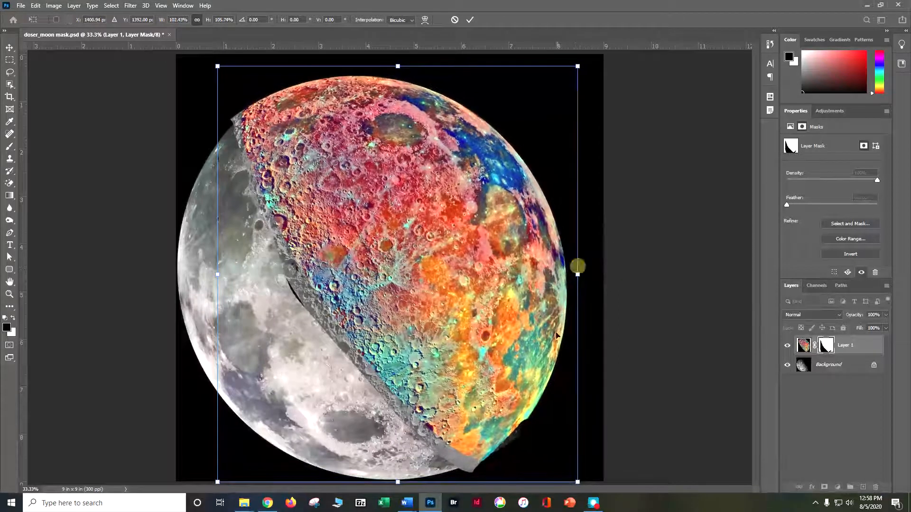
{"action": "left_click_drag", "start_coordinate": [398, 483], "coordinate": [394, 475]}
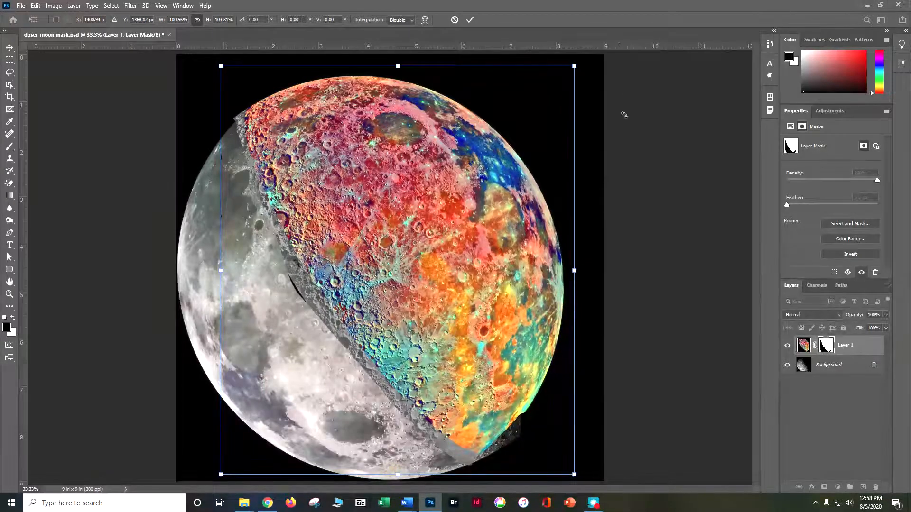
Rotate the color moon layer about 2 degrees clockwise, nudge it into place, and apply the transformation
{"action": "left_click", "coordinate": [606, 74]}
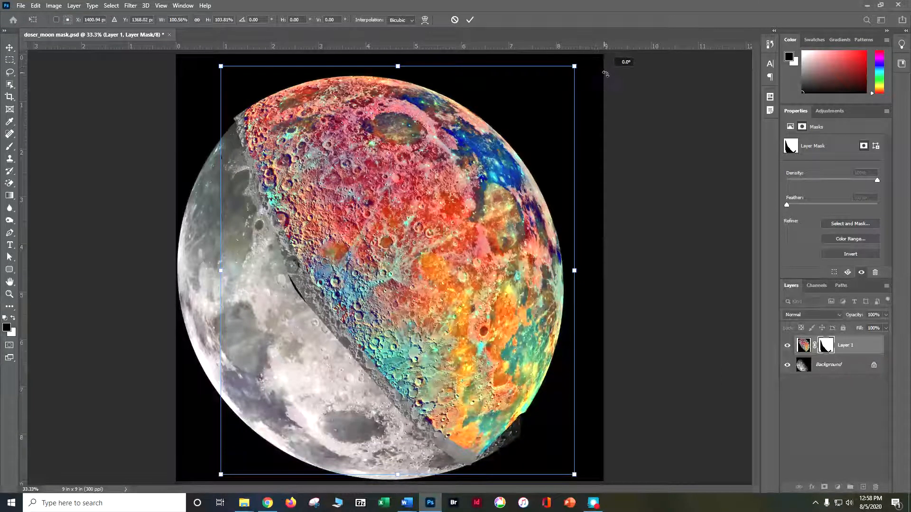
{"action": "left_click_drag", "start_coordinate": [605, 73], "coordinate": [611, 80]}
{"action": "left_click_drag", "start_coordinate": [504, 182], "coordinate": [509, 183]}
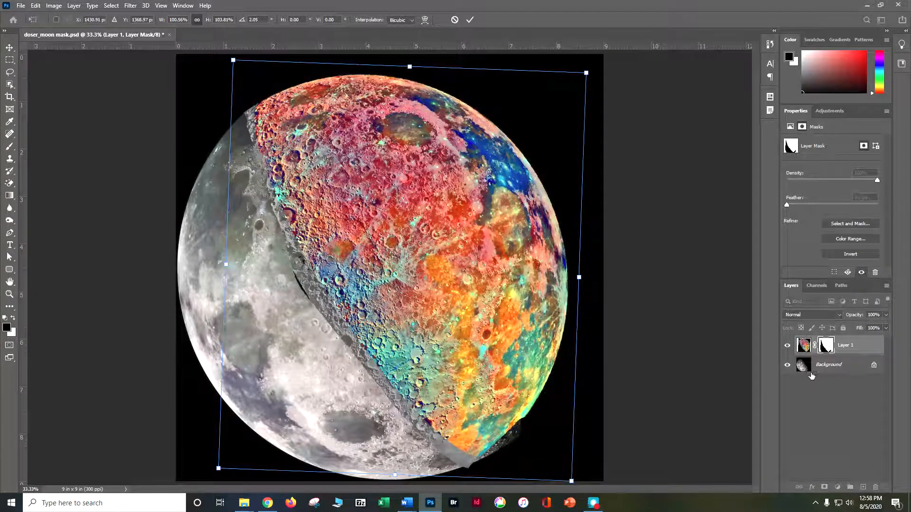
{"action": "left_click", "coordinate": [826, 346]}
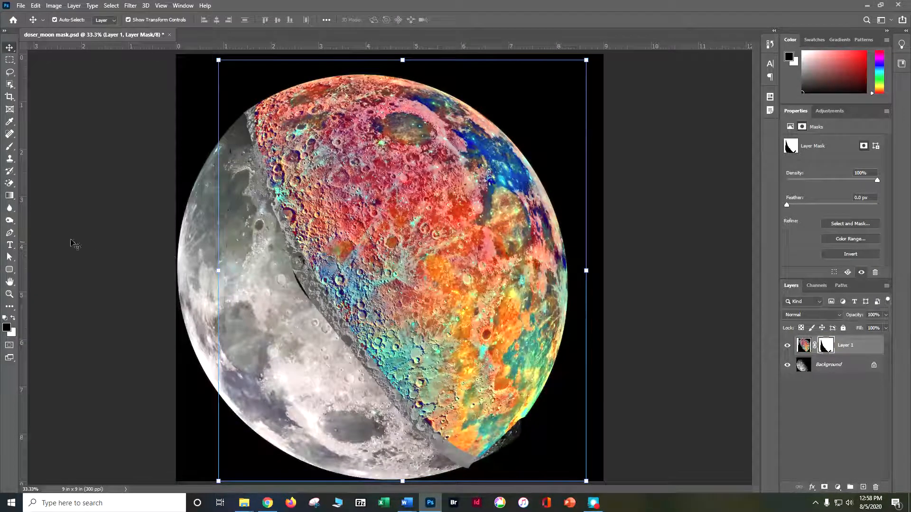
Paint white on Layer 1's mask along the color moon's lower outer edge to cover the gray strip beyond it
{"action": "left_click", "coordinate": [10, 145]}
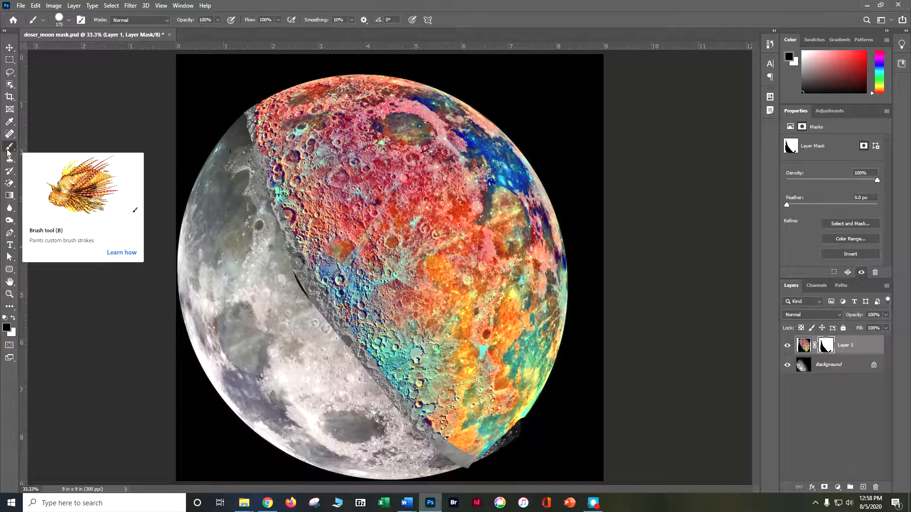
{"action": "left_click", "coordinate": [13, 317]}
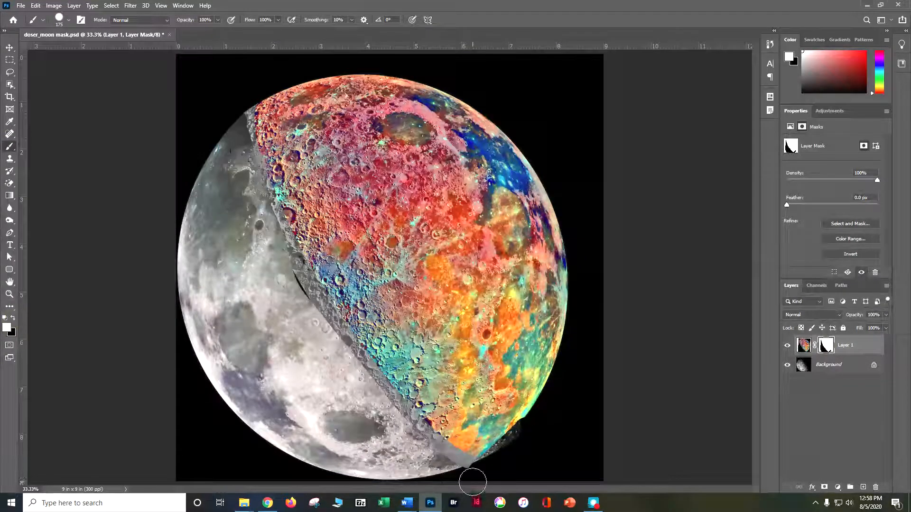
{"action": "left_click_drag", "start_coordinate": [475, 461], "coordinate": [532, 408]}
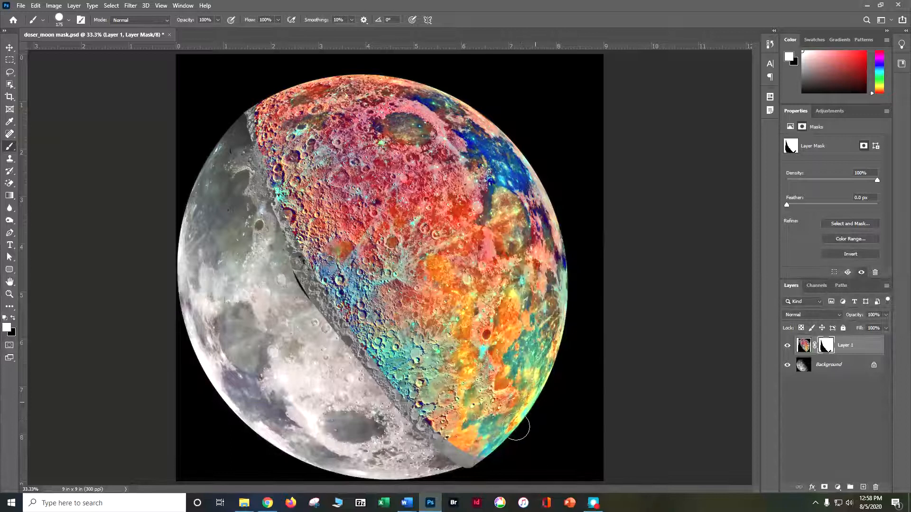
Try white on the mask over the lower gray moon, and paint the same area black to reveal the gray moon again
{"action": "mouse_move", "coordinate": [481, 456]}
{"action": "left_mouse_down"}
{"action": "mouse_move", "coordinate": [476, 464]}
{"action": "mouse_move", "coordinate": [320, 435]}
{"action": "left_mouse_up"}
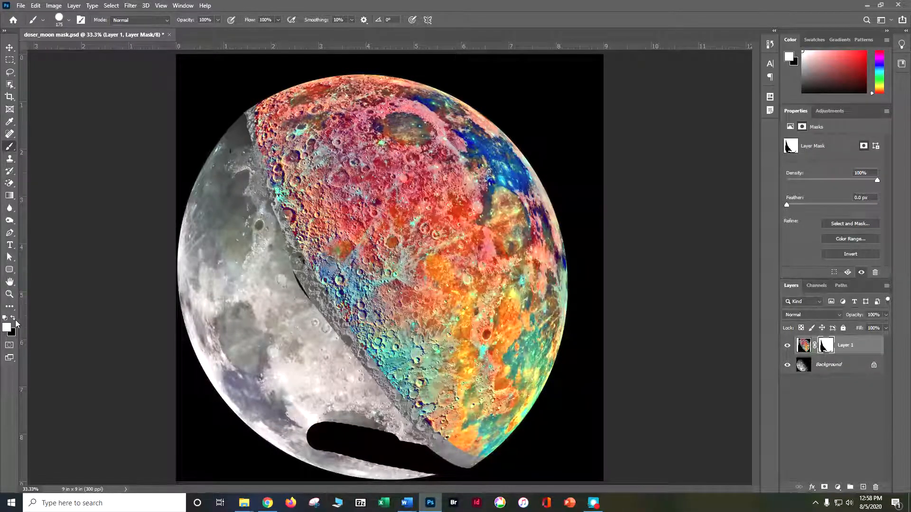
{"action": "left_click", "coordinate": [14, 319]}
{"action": "mouse_move", "coordinate": [315, 431]}
{"action": "left_mouse_down"}
{"action": "mouse_move", "coordinate": [328, 426]}
{"action": "mouse_move", "coordinate": [384, 440]}
{"action": "mouse_move", "coordinate": [449, 473]}
{"action": "mouse_move", "coordinate": [363, 446]}
{"action": "mouse_move", "coordinate": [324, 448]}
{"action": "left_mouse_up"}
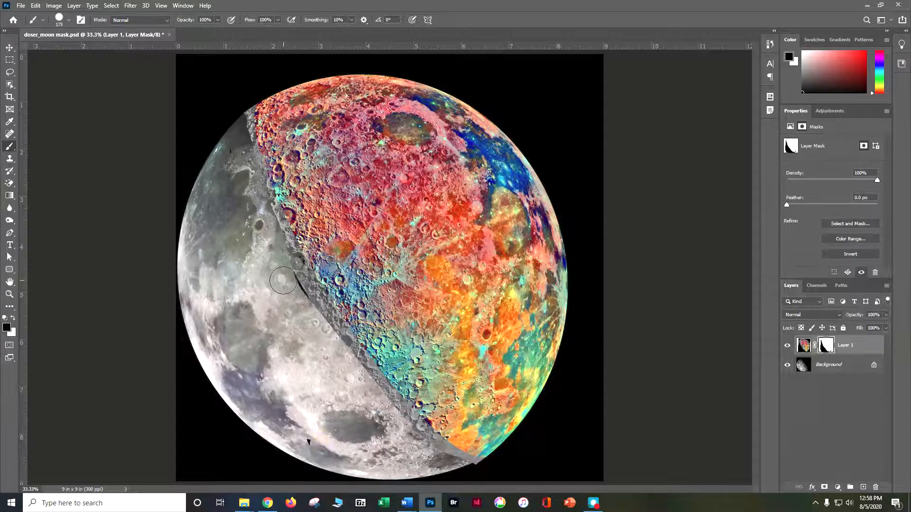
Paint out the thin dark gap on the mask, and soften the whole seam with black at 55% brush opacity
{"action": "left_click_drag", "start_coordinate": [284, 282], "coordinate": [328, 346]}
{"action": "left_click", "coordinate": [218, 20]}
{"action": "left_click_drag", "start_coordinate": [202, 32], "coordinate": [198, 33]}
{"action": "left_click", "coordinate": [234, 111]}
{"action": "mouse_move", "coordinate": [237, 118]}
{"action": "left_mouse_down"}
{"action": "mouse_move", "coordinate": [259, 213]}
{"action": "mouse_move", "coordinate": [303, 295]}
{"action": "left_mouse_up"}
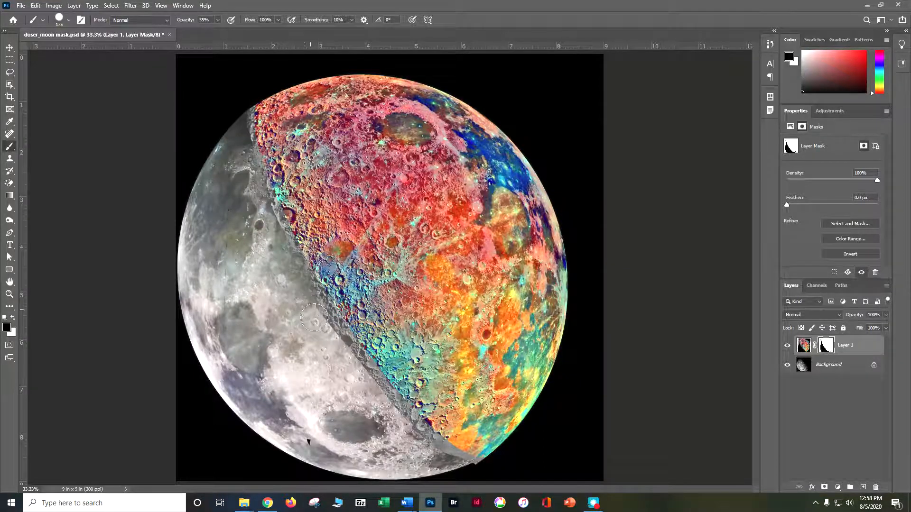
{"action": "mouse_move", "coordinate": [331, 336]}
{"action": "left_mouse_down"}
{"action": "mouse_move", "coordinate": [380, 383]}
{"action": "mouse_move", "coordinate": [390, 412]}
{"action": "mouse_move", "coordinate": [473, 484]}
{"action": "mouse_move", "coordinate": [476, 474]}
{"action": "left_mouse_up"}
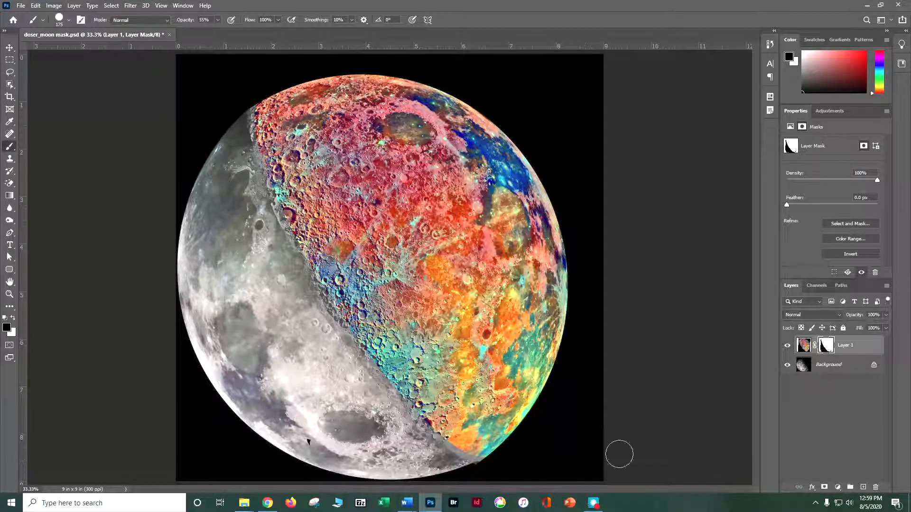
Scale the color moon layer to 99.38%, rotate it about 0.27 degrees, and apply the transformation
{"action": "left_click", "coordinate": [803, 344]}
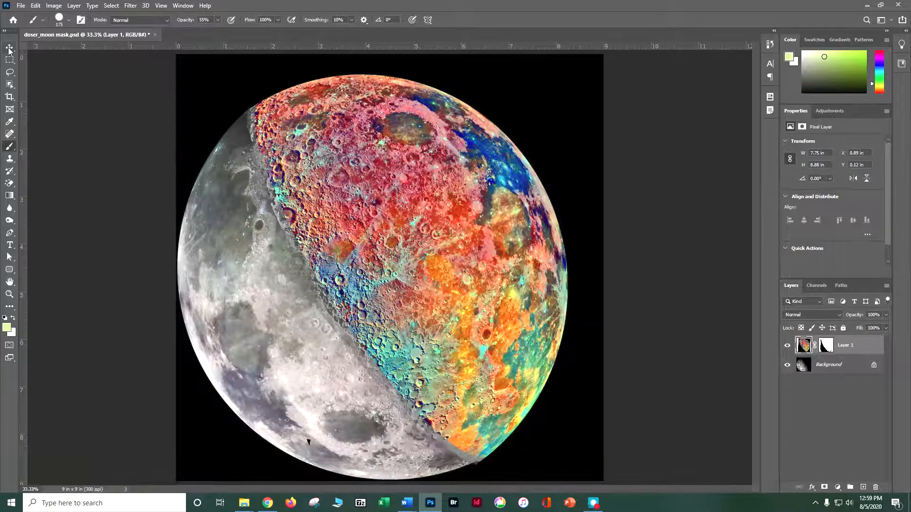
{"action": "key", "text": "ctrl+t"}
{"action": "left_click_drag", "start_coordinate": [581, 482], "coordinate": [584, 481]}
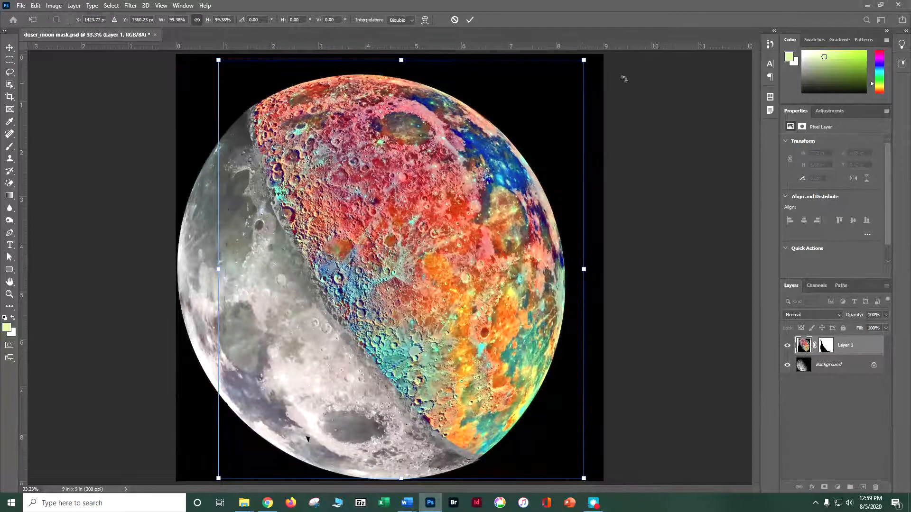
{"action": "left_click_drag", "start_coordinate": [594, 57], "coordinate": [596, 58]}
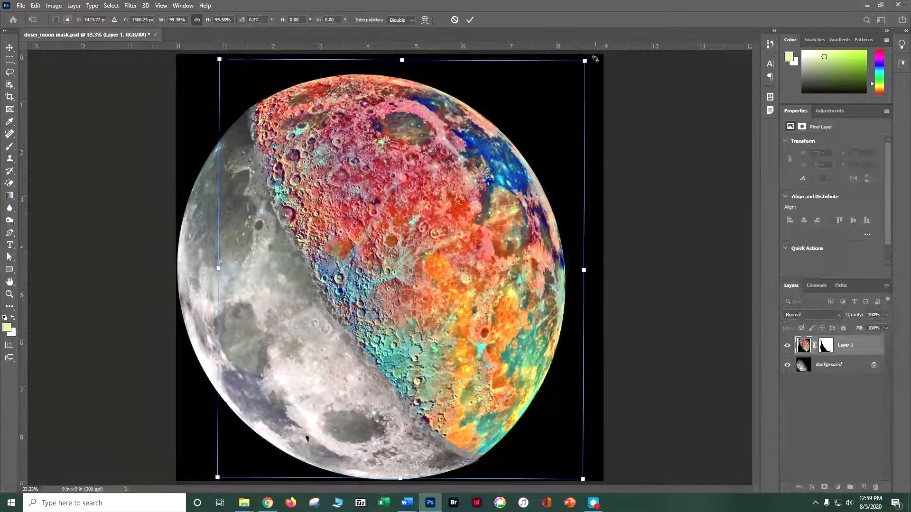
{"action": "left_click", "coordinate": [9, 47]}
{"action": "left_click", "coordinate": [63, 135]}
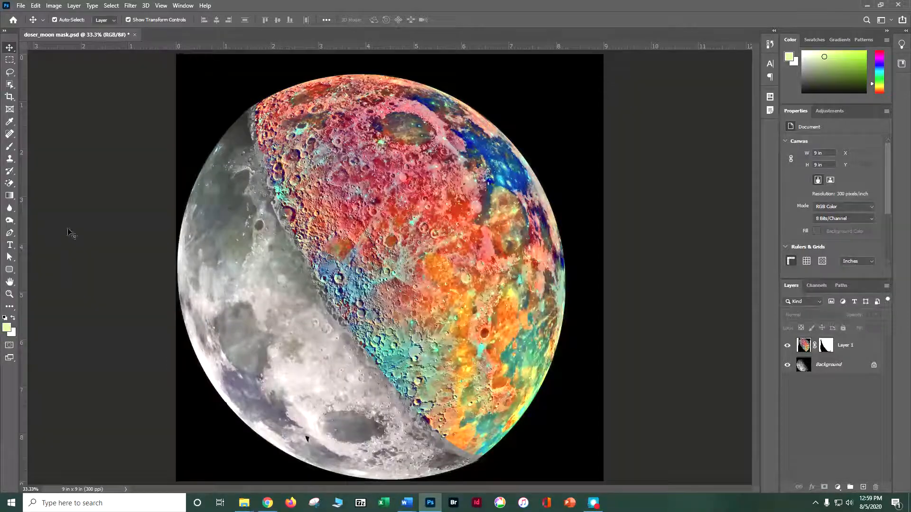
Set the brush flow to 53% and paint black on Layer 1's mask along the seam to blend the two moons
{"action": "left_click", "coordinate": [10, 146]}
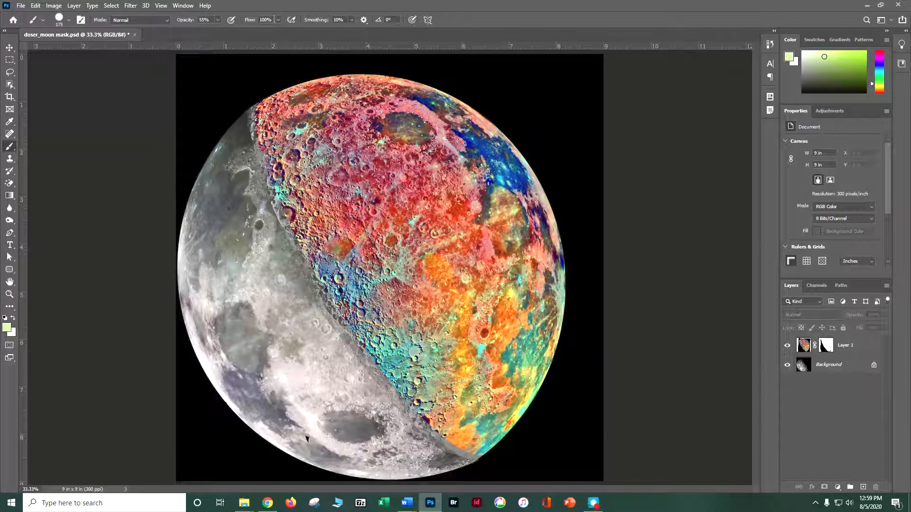
{"action": "left_click", "coordinate": [278, 20]}
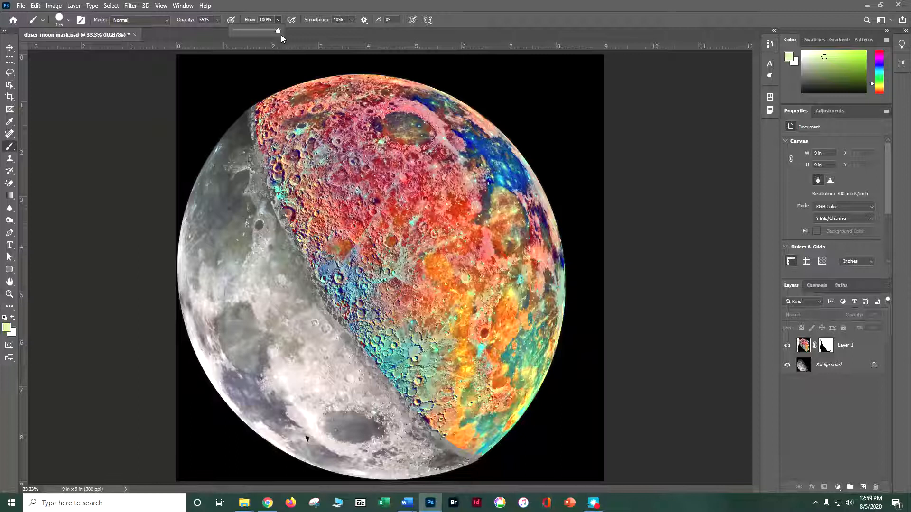
{"action": "left_click_drag", "start_coordinate": [260, 39], "coordinate": [255, 39]}
{"action": "left_click", "coordinate": [826, 346]}
{"action": "key", "text": "d"}
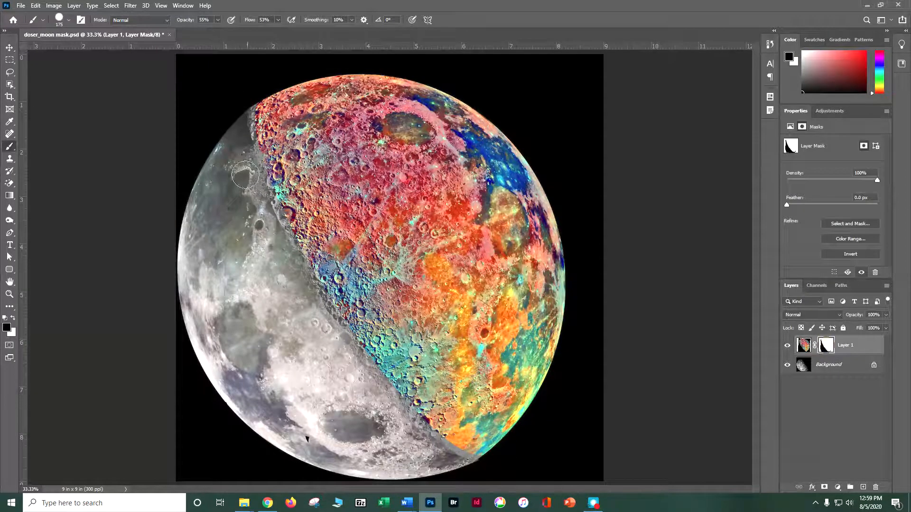
{"action": "mouse_move", "coordinate": [251, 116]}
{"action": "left_mouse_down"}
{"action": "mouse_move", "coordinate": [278, 218]}
{"action": "mouse_move", "coordinate": [356, 346]}
{"action": "mouse_move", "coordinate": [441, 441]}
{"action": "mouse_move", "coordinate": [503, 469]}
{"action": "mouse_move", "coordinate": [490, 468]}
{"action": "mouse_move", "coordinate": [438, 406]}
{"action": "mouse_move", "coordinate": [483, 441]}
{"action": "mouse_move", "coordinate": [452, 413]}
{"action": "mouse_move", "coordinate": [479, 398]}
{"action": "mouse_move", "coordinate": [518, 431]}
{"action": "mouse_move", "coordinate": [472, 382]}
{"action": "mouse_move", "coordinate": [467, 341]}
{"action": "mouse_move", "coordinate": [446, 344]}
{"action": "mouse_move", "coordinate": [453, 320]}
{"action": "mouse_move", "coordinate": [480, 307]}
{"action": "mouse_move", "coordinate": [470, 275]}
{"action": "mouse_move", "coordinate": [575, 260]}
{"action": "mouse_move", "coordinate": [537, 258]}
{"action": "mouse_move", "coordinate": [527, 318]}
{"action": "mouse_move", "coordinate": [475, 398]}
{"action": "left_mouse_up"}
Undo the latest blending strokes on Layer 1's mask
{"action": "key", "text": "ctrl+z"}
{"action": "key", "text": "ctrl+z"}
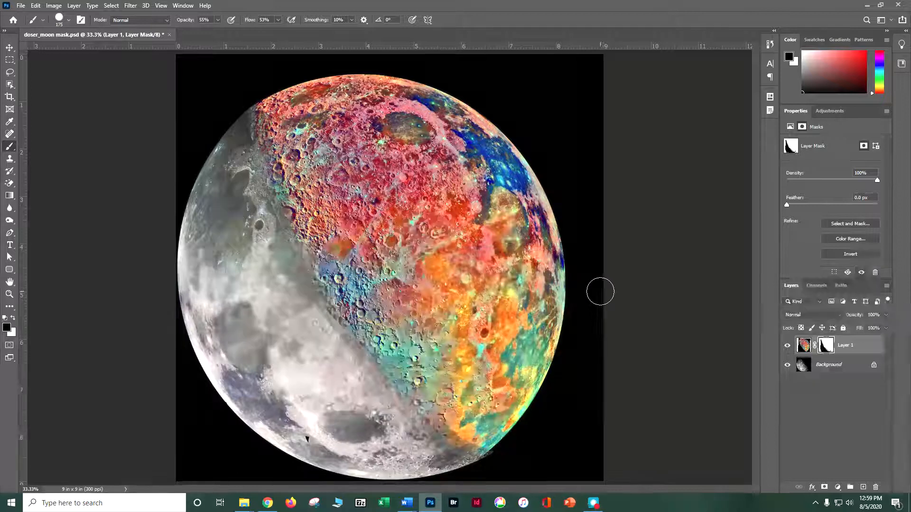
{"action": "key", "text": "ctrl+z"}
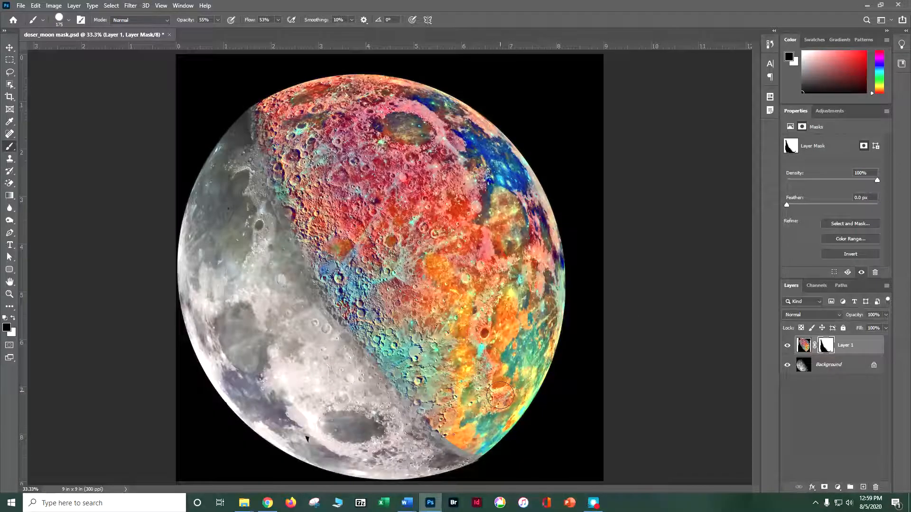
{"action": "key", "text": "ctrl+z"}
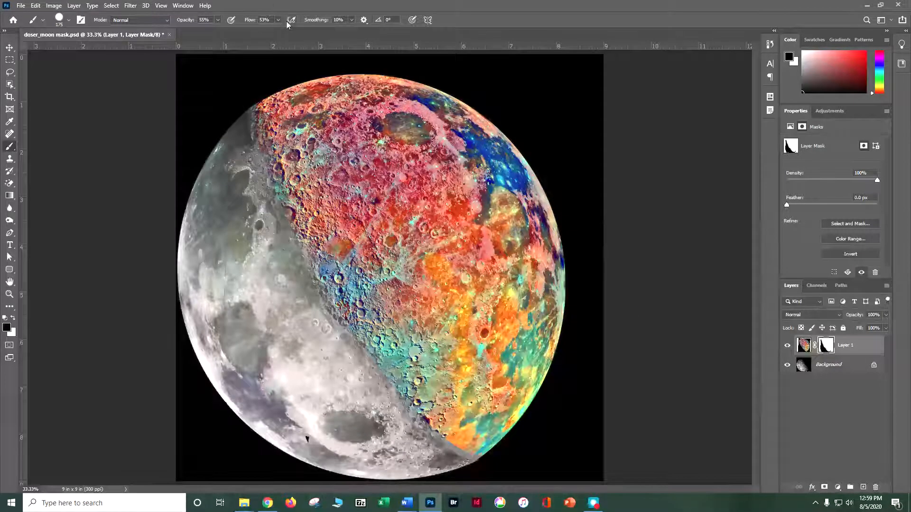
Set the brush flow to 100% and touch up the seam on Layer 1's mask with black, undoing the stroke at its lower tip
{"action": "left_click", "coordinate": [279, 20]}
{"action": "left_click_drag", "start_coordinate": [278, 32], "coordinate": [308, 42]}
{"action": "left_click_drag", "start_coordinate": [448, 433], "coordinate": [464, 445]}
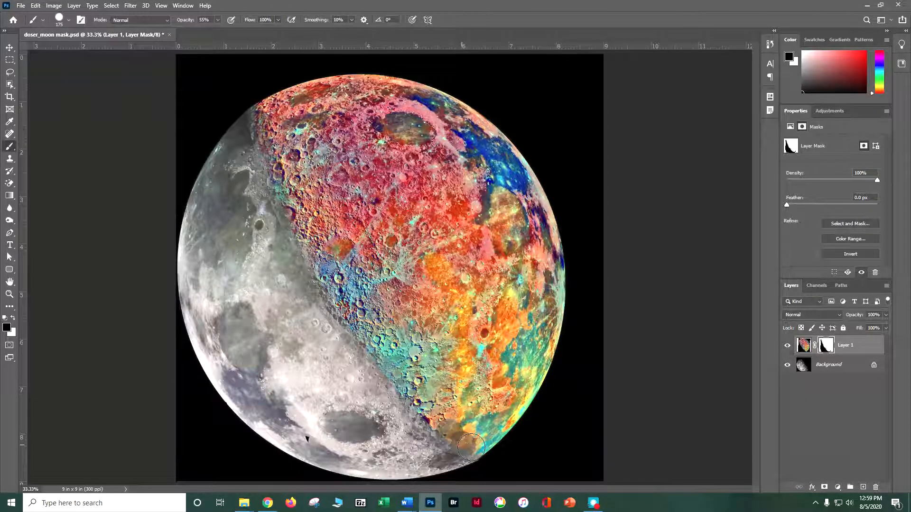
{"action": "key", "text": "ctrl+z"}
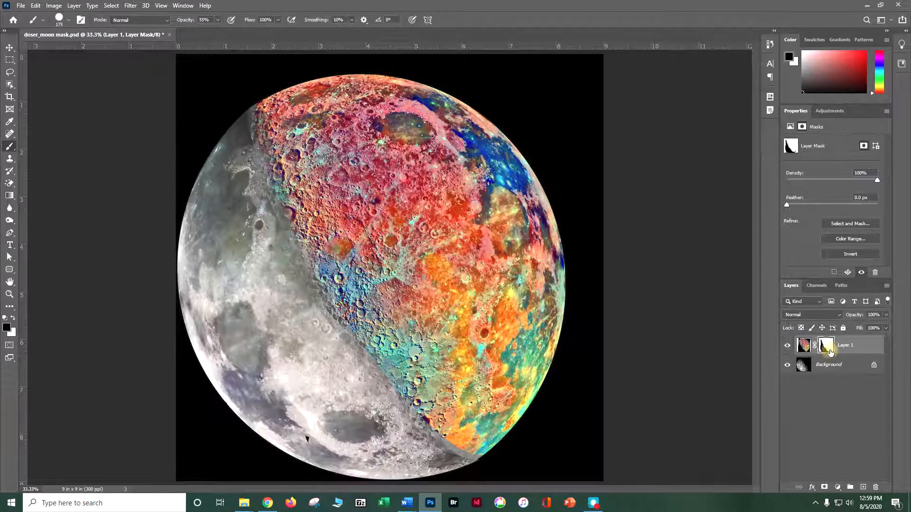
{"action": "mouse_move", "coordinate": [294, 118]}
{"action": "left_mouse_down"}
{"action": "mouse_move", "coordinate": [248, 111]}
{"action": "mouse_move", "coordinate": [286, 138]}
{"action": "left_mouse_up"}
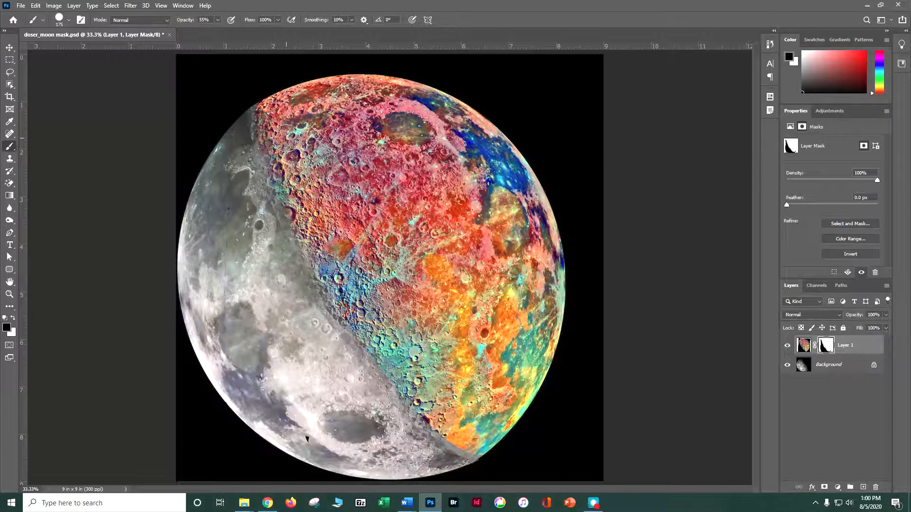